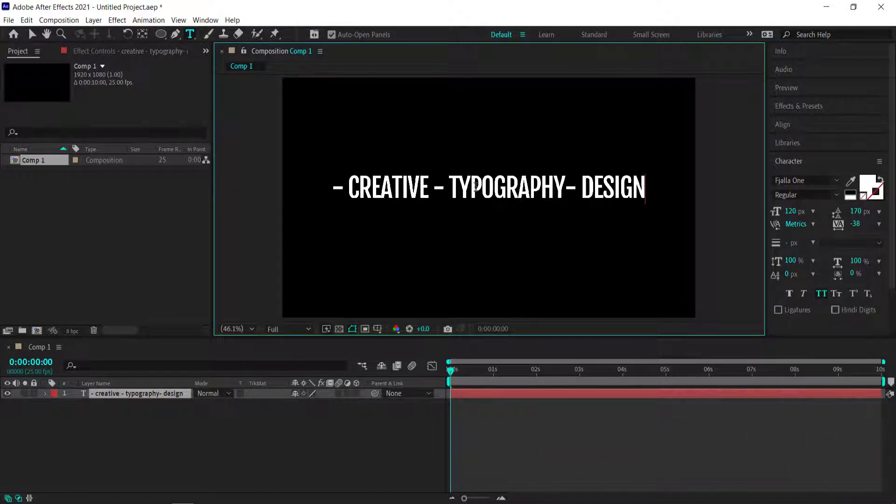
Step: Finish editing the text line and display the Title/Action Safe guides over the composition
{"action": "left_click", "coordinate": [297, 439]}
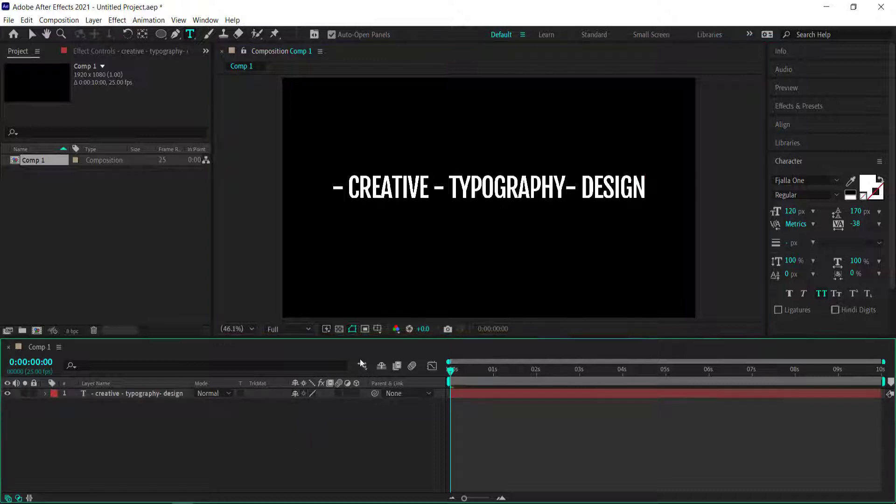
{"action": "left_click", "coordinate": [377, 329]}
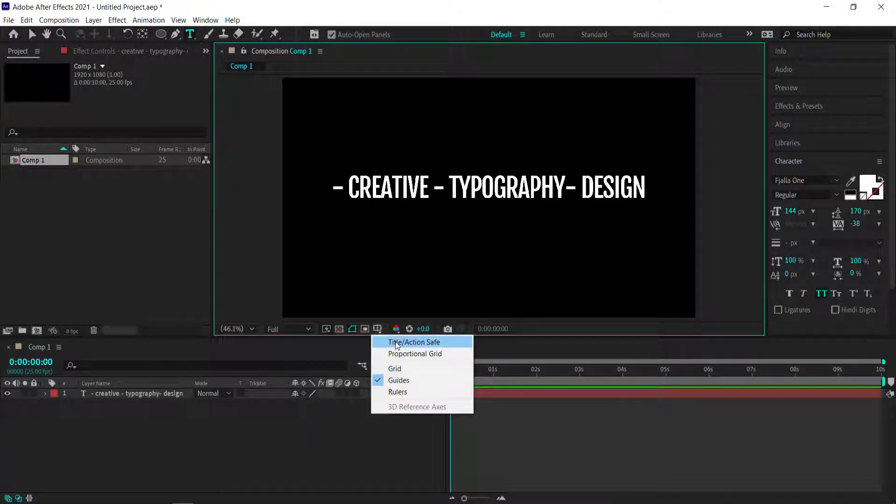
{"action": "left_click", "coordinate": [396, 343]}
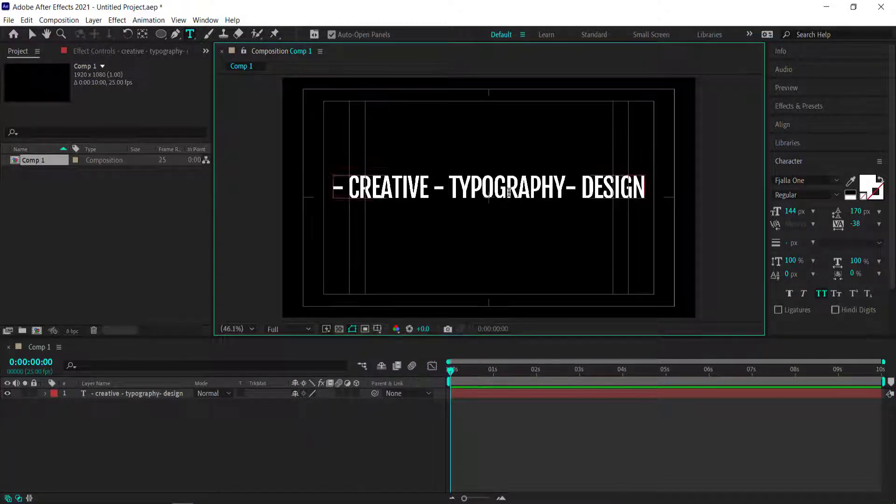
{"action": "scroll", "coordinate": [489, 196], "scroll_direction": "up", "scroll_amount": 1}
{"action": "scroll", "coordinate": [490, 196], "scroll_direction": "up", "scroll_amount": 2}
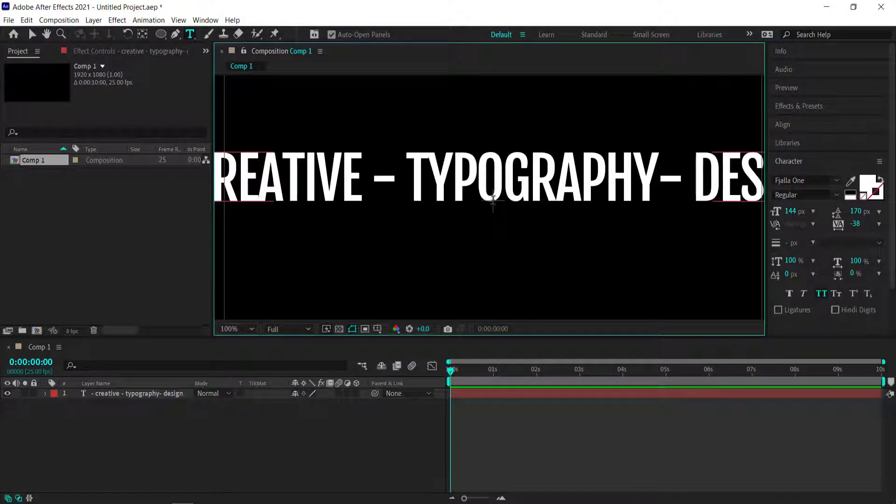
{"action": "scroll", "coordinate": [495, 201], "scroll_direction": "down", "scroll_amount": 2}
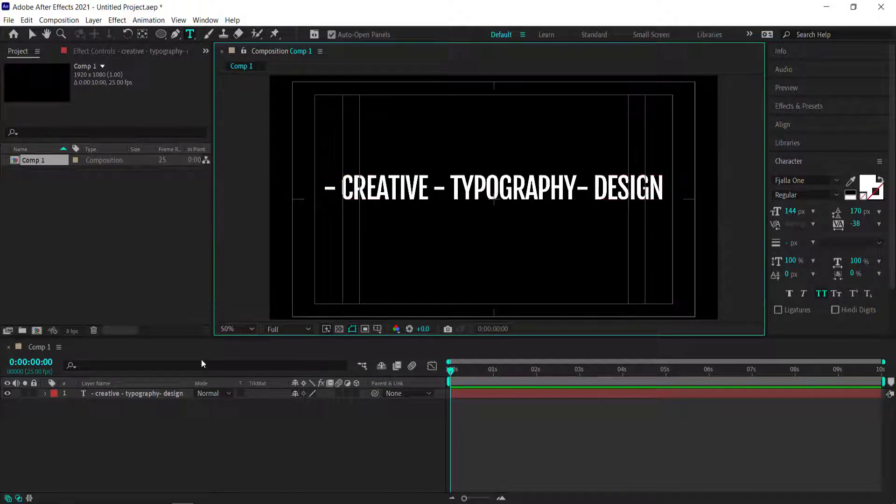
Step: Draw a circular mask on the text layer with the Ellipse tool, outward from the composition's centre and wide enough to span most of "TYPOGRAPHY"
{"action": "left_click", "coordinate": [132, 394]}
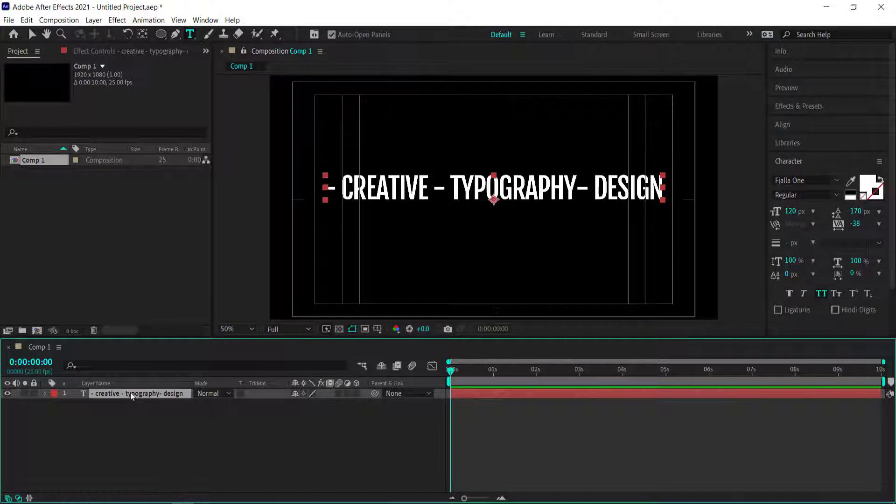
{"action": "left_click", "coordinate": [161, 34]}
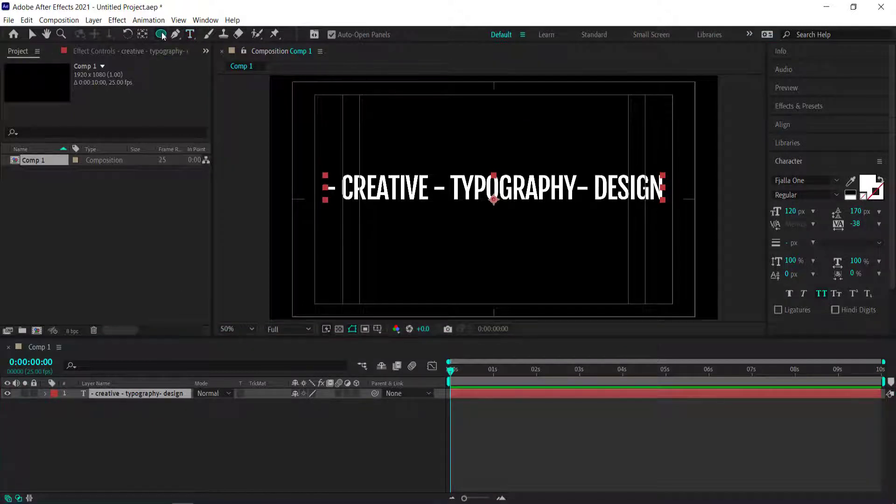
{"action": "scroll", "coordinate": [496, 200], "scroll_direction": "up", "scroll_amount": 2}
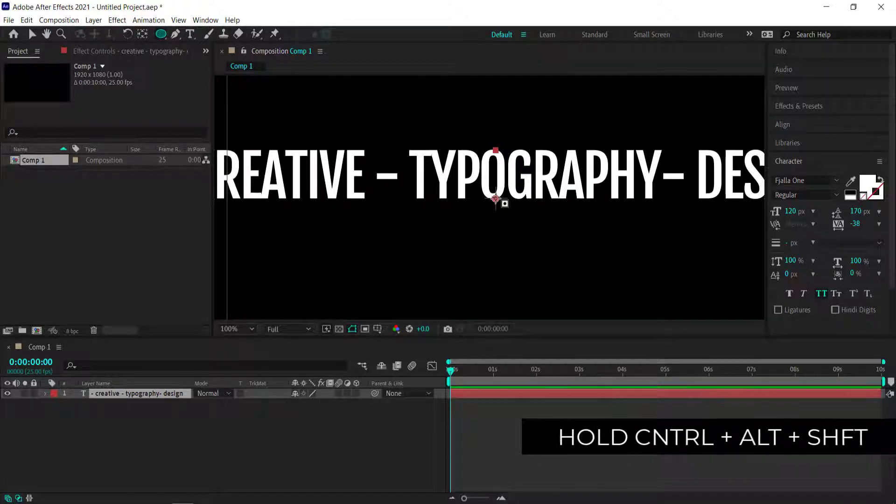
{"action": "left_click_drag", "start_coordinate": [496, 200], "coordinate": [635, 332]}
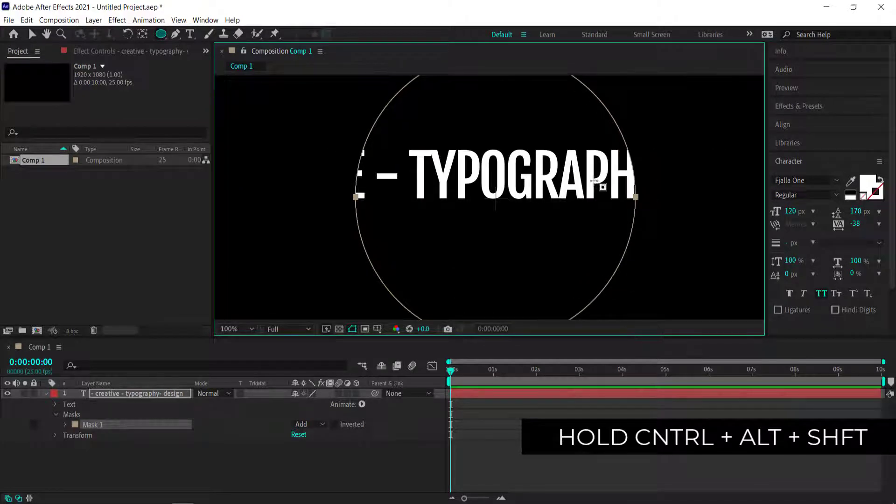
{"action": "scroll", "coordinate": [600, 184], "scroll_direction": "down", "scroll_amount": 2}
{"action": "scroll", "coordinate": [595, 180], "scroll_direction": "down", "scroll_amount": 2}
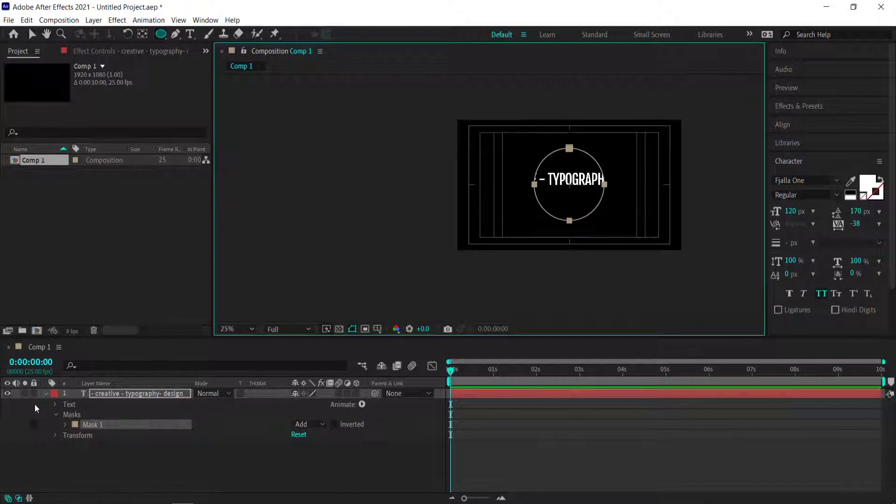
Step: Make the text follow Mask 1 as its path, with Reverse Path on so the letters run around the outside
{"action": "left_click", "coordinate": [55, 404]}
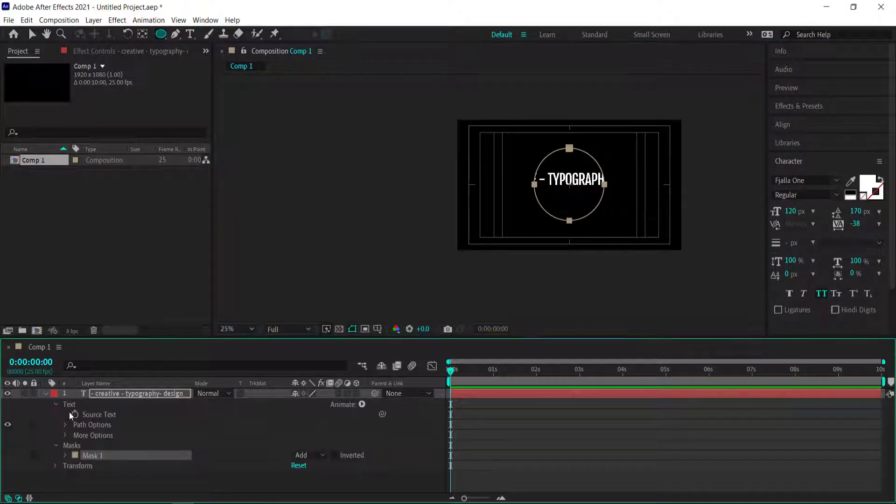
{"action": "left_click", "coordinate": [66, 425]}
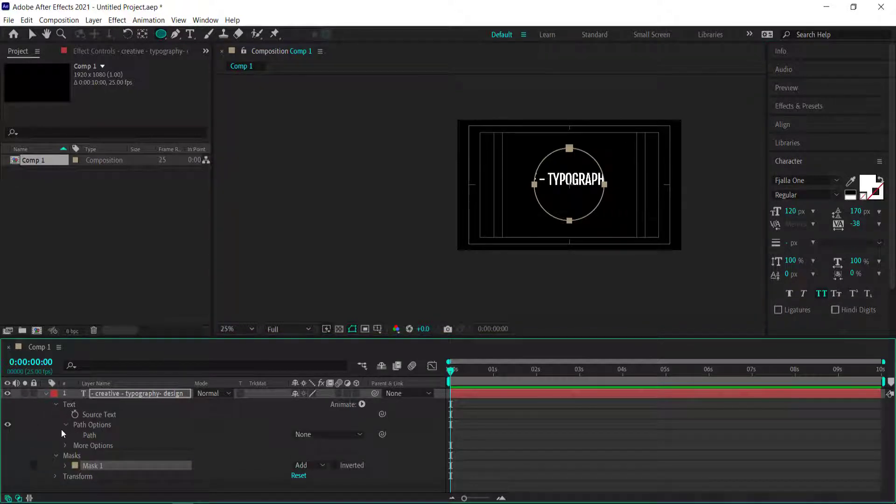
{"action": "left_click", "coordinate": [316, 434]}
{"action": "left_click", "coordinate": [328, 461]}
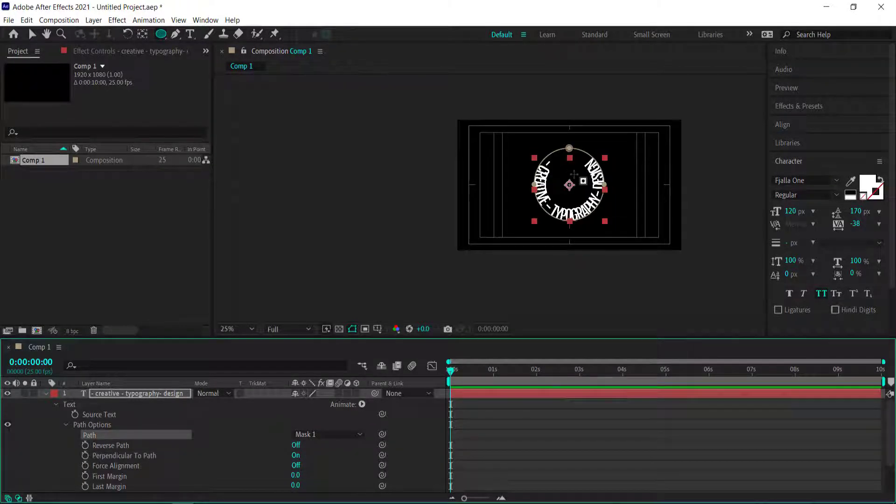
{"action": "scroll", "coordinate": [574, 175], "scroll_direction": "up", "scroll_amount": 2}
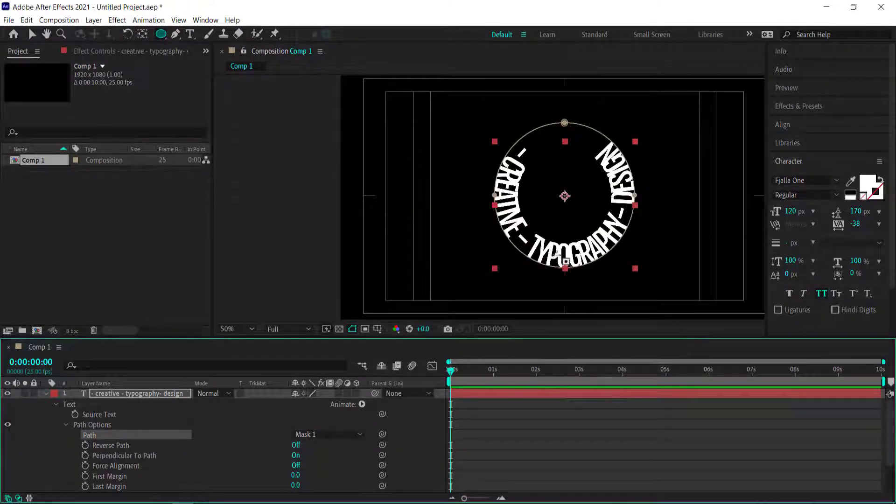
{"action": "left_click", "coordinate": [293, 444]}
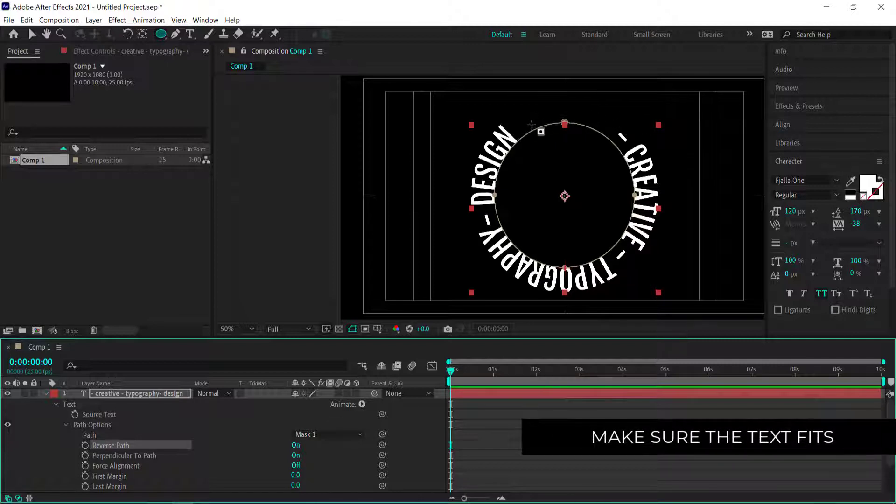
Step: Enlarge the circular text to a font size of 154 px so that it fills the whole ring
{"action": "left_click", "coordinate": [32, 34]}
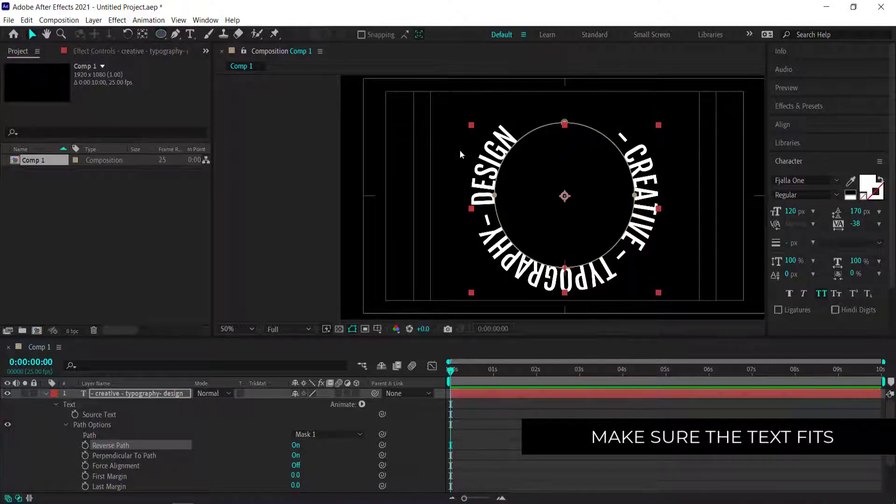
{"action": "double_click", "coordinate": [493, 167]}
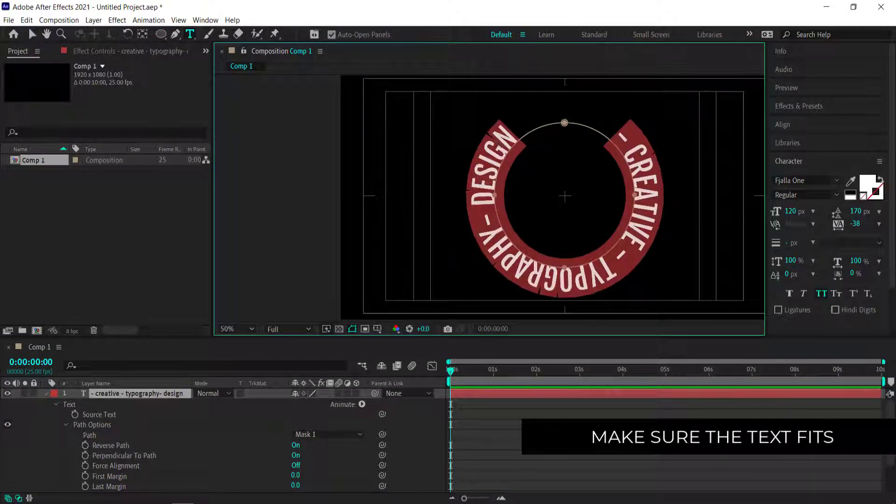
{"action": "mouse_move", "coordinate": [793, 211]}
{"action": "left_mouse_down"}
{"action": "mouse_move", "coordinate": [809, 206]}
{"action": "mouse_move", "coordinate": [803, 201]}
{"action": "left_mouse_up"}
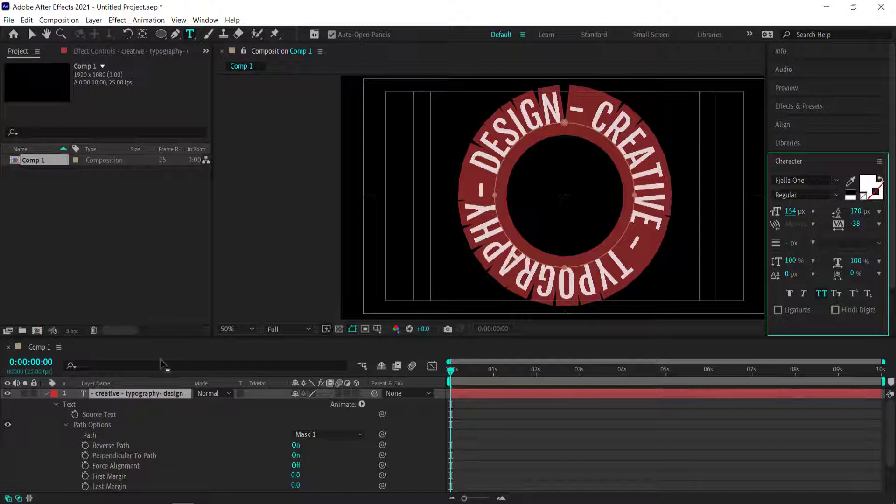
{"action": "left_click", "coordinate": [126, 400]}
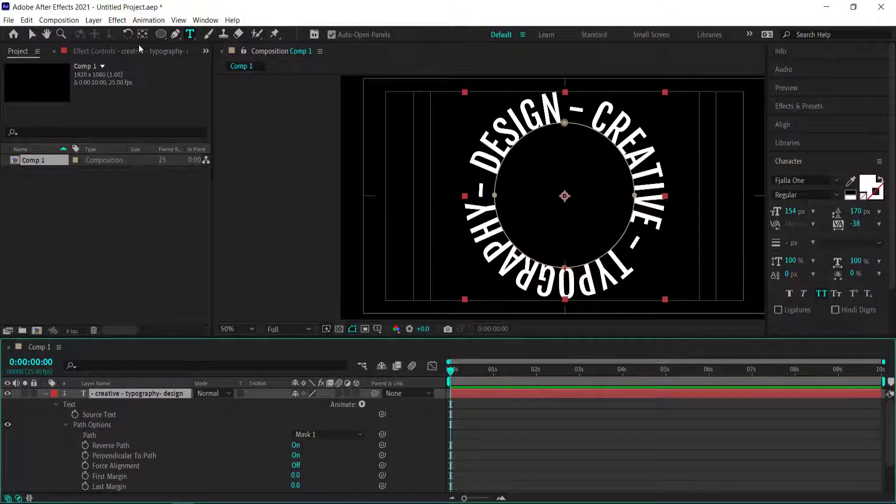
Step: Align the text layer to the composition's horizontal and vertical centre and check that its anchor point sits in the middle
{"action": "left_click", "coordinate": [782, 126]}
{"action": "left_click", "coordinate": [800, 156]}
{"action": "left_click", "coordinate": [858, 157]}
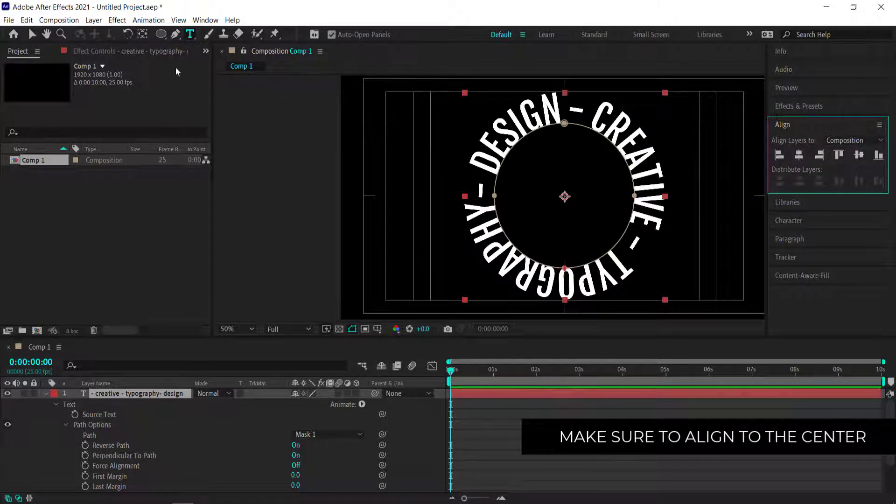
{"action": "left_click", "coordinate": [143, 34]}
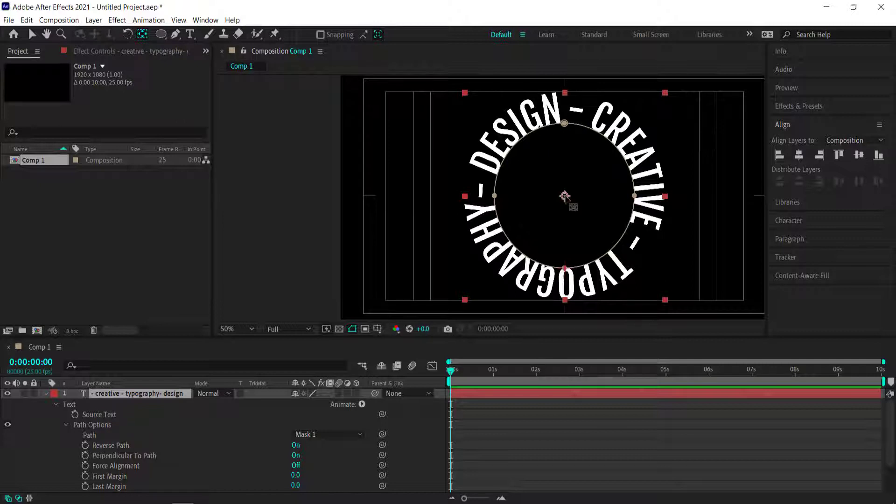
{"action": "left_click", "coordinate": [847, 154]}
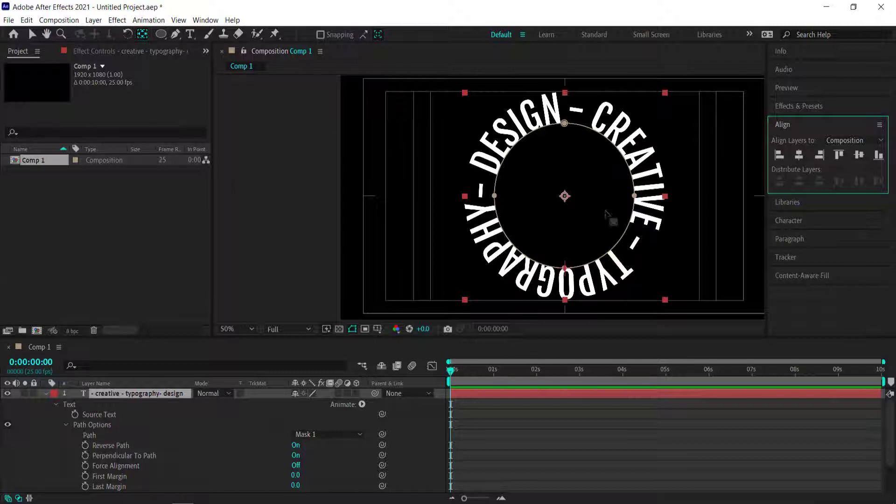
Step: Keyframe the text's First Margin at 0 at the start and 2000 at 0:00:09:24
{"action": "left_click", "coordinate": [247, 330]}
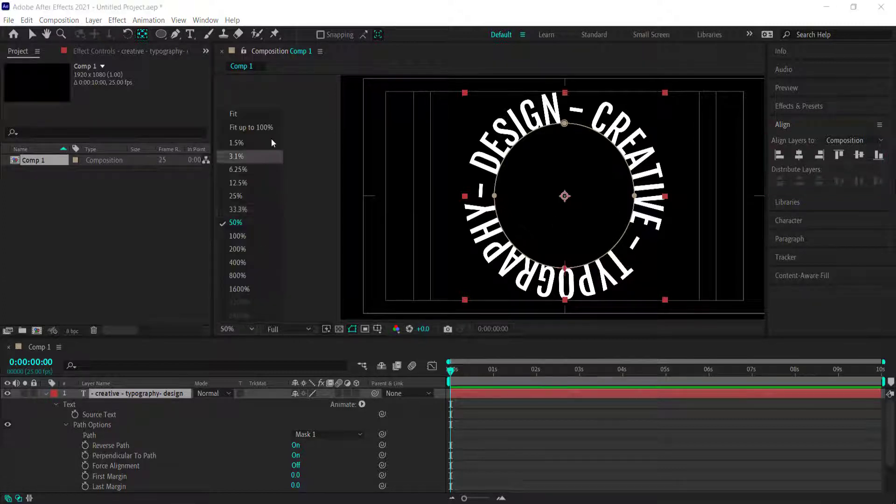
{"action": "left_click", "coordinate": [229, 127]}
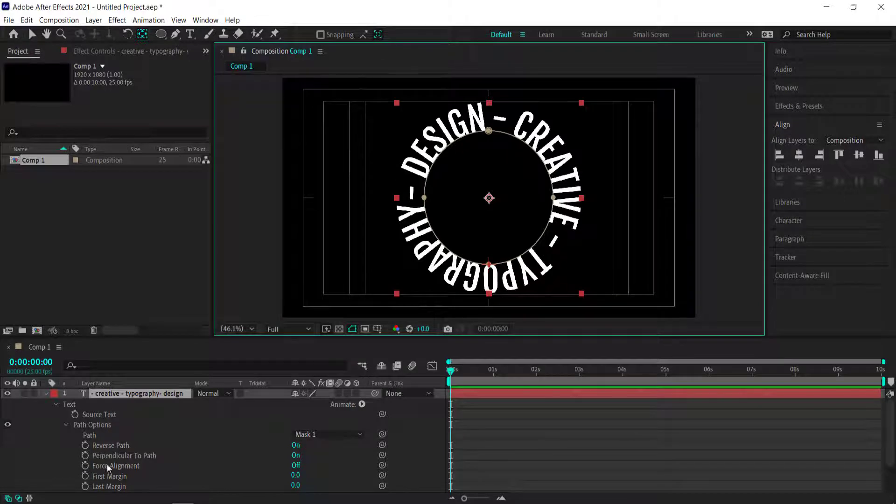
{"action": "left_click", "coordinate": [85, 476]}
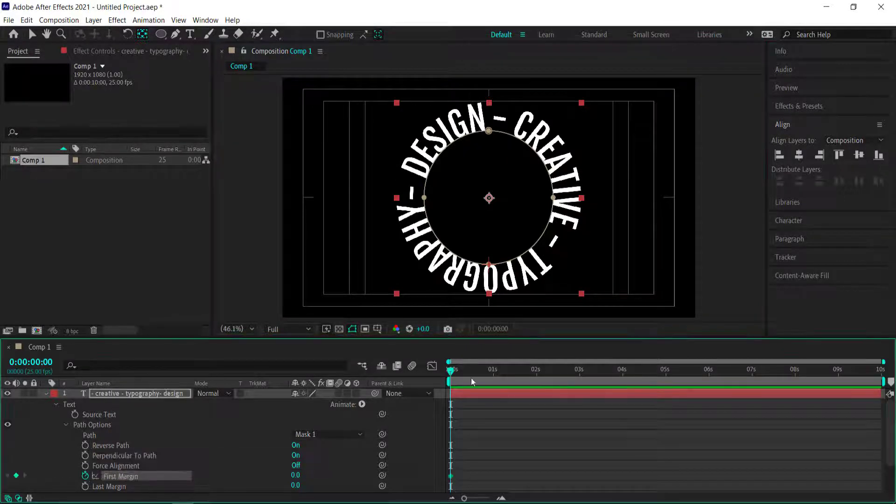
{"action": "left_click_drag", "start_coordinate": [449, 375], "coordinate": [879, 377]}
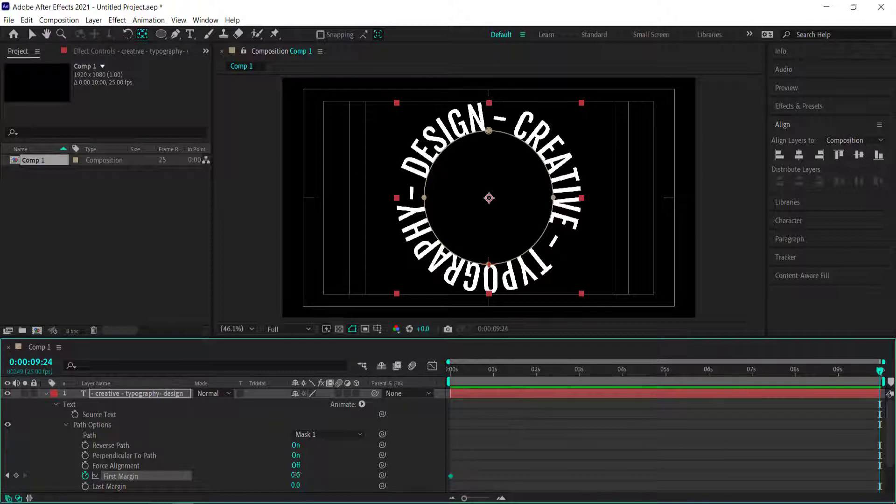
{"action": "left_click", "coordinate": [294, 476]}
{"action": "key", "text": "Return"}
Step: Preview the text's motion around the circle from the start, then return to 0:00:09:24 and check the end keyframe
{"action": "left_click_drag", "start_coordinate": [876, 376], "coordinate": [416, 373]}
{"action": "left_click", "coordinate": [563, 274]}
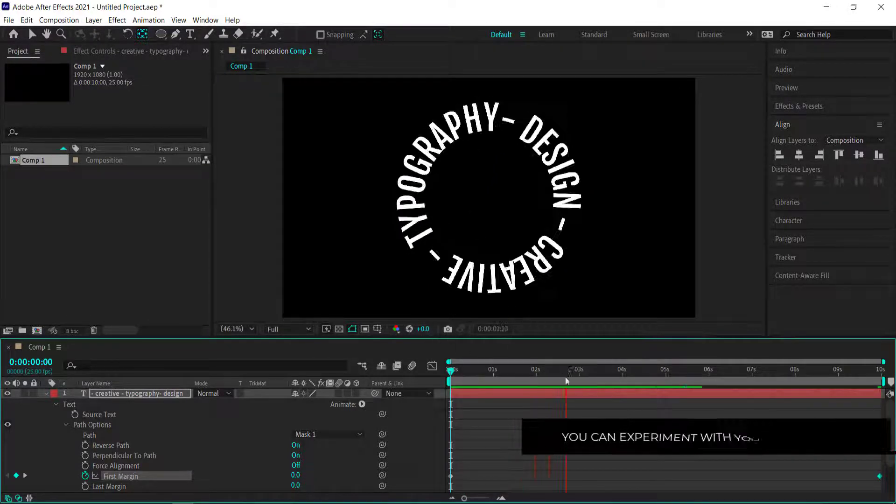
{"action": "left_click_drag", "start_coordinate": [565, 375], "coordinate": [880, 374]}
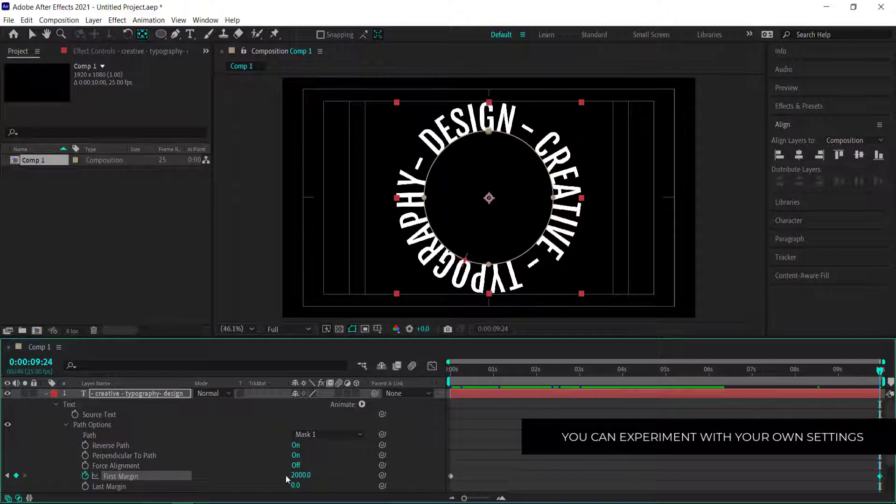
Step: Rename the text layer as FILL and collapse its properties
{"action": "double_click", "coordinate": [152, 393]}
{"action": "left_click", "coordinate": [135, 393]}
{"action": "type", "text": "FILL"}
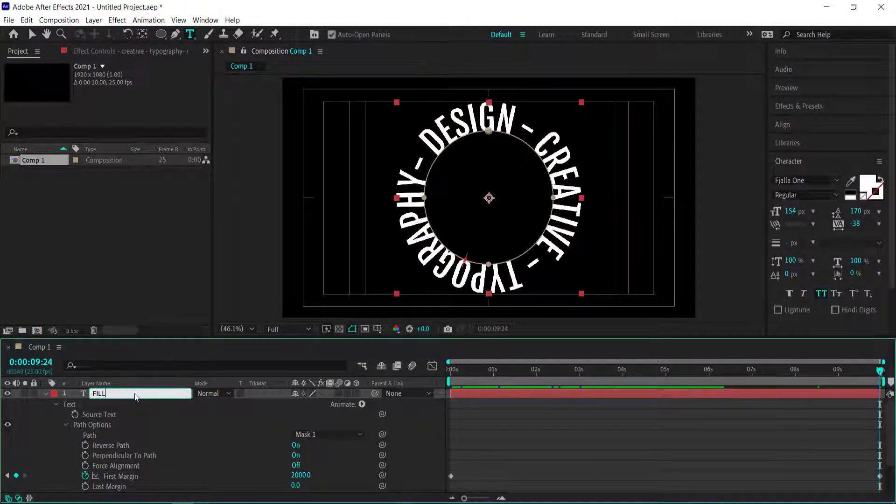
{"action": "key", "text": "Return"}
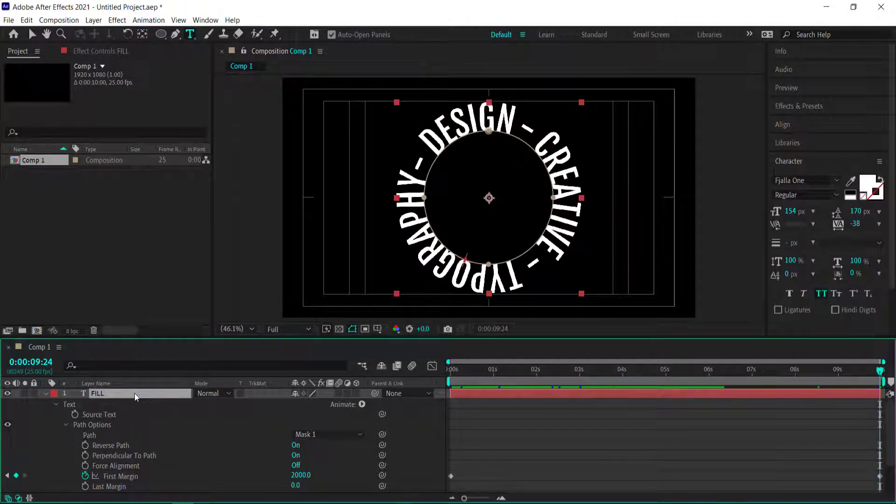
{"action": "left_click", "coordinate": [47, 393]}
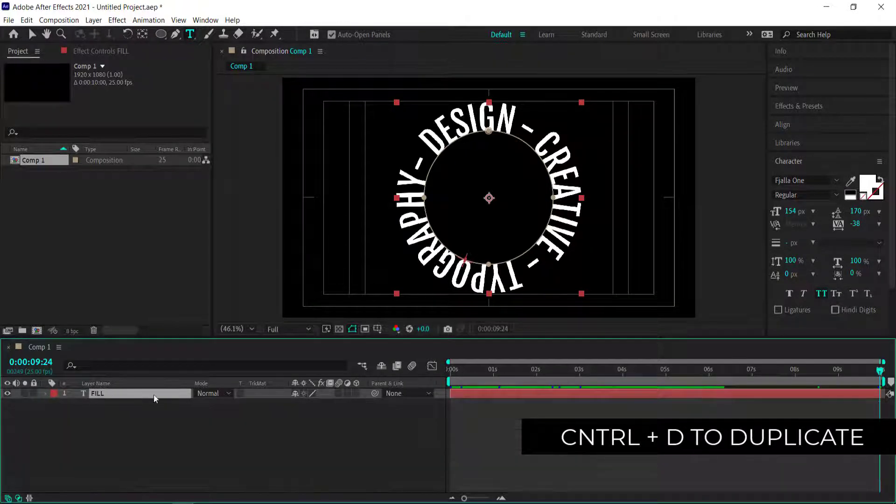
Step: Duplicate the FILL layer and scale the copy down about its centre so it nests inside the original ring
{"action": "key", "text": "ctrl+d"}
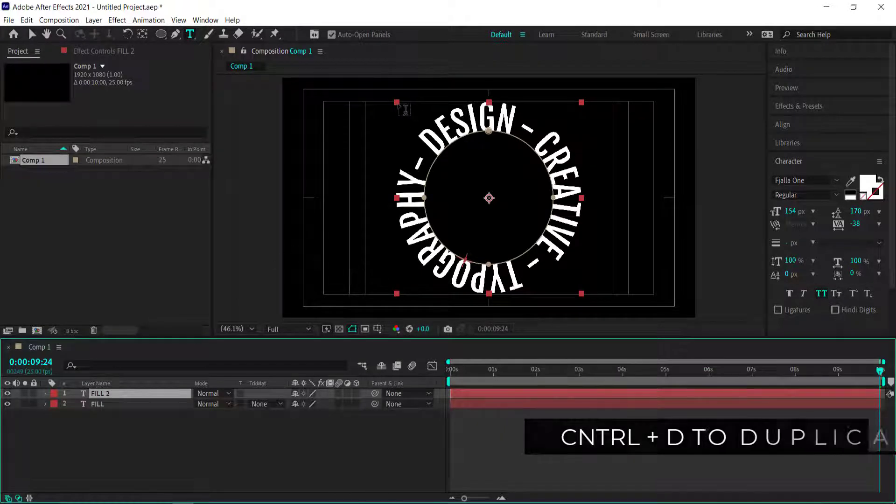
{"action": "key", "text": "v"}
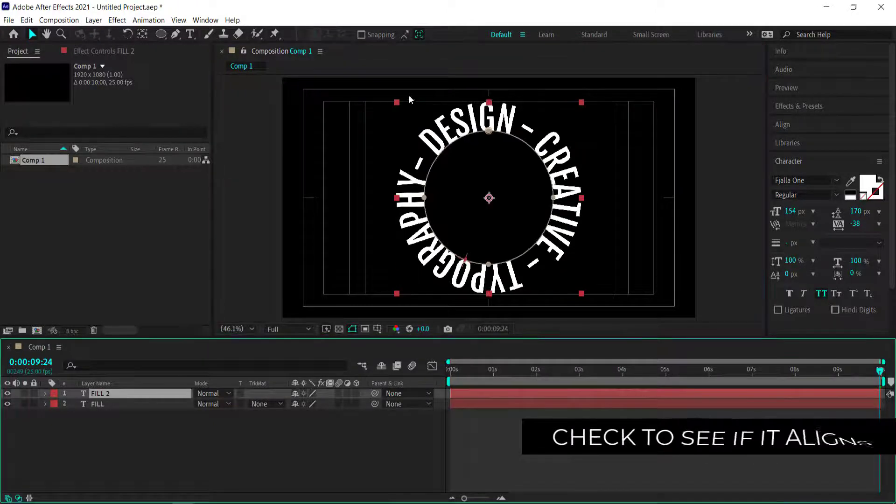
{"action": "left_click_drag", "start_coordinate": [396, 102], "coordinate": [428, 134]}
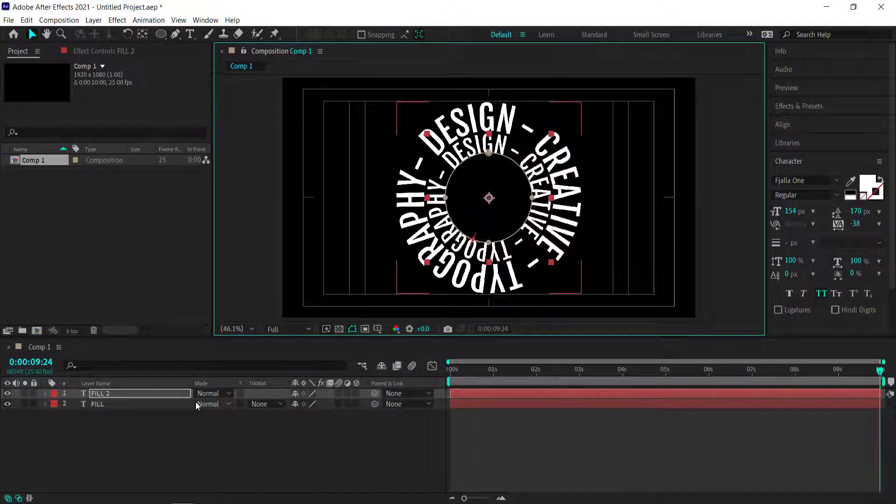
Step: Swap the fill and stroke of the FILL 2 text, giving it a white outline with no fill
{"action": "left_click", "coordinate": [882, 179]}
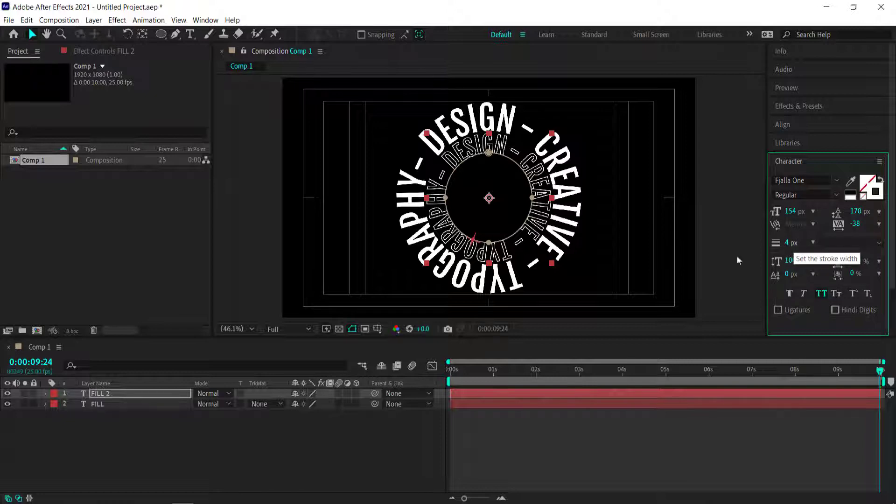
Step: Return to 0:00:00:00, reveal the keyframes of the inner outlined ring's layer and remove its First Margin animation
{"action": "left_click_drag", "start_coordinate": [457, 372], "coordinate": [432, 379]}
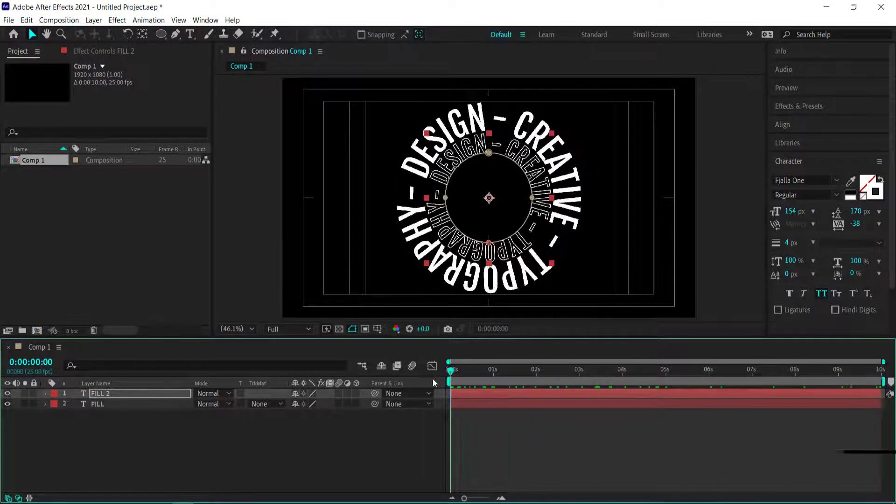
{"action": "key", "text": "u"}
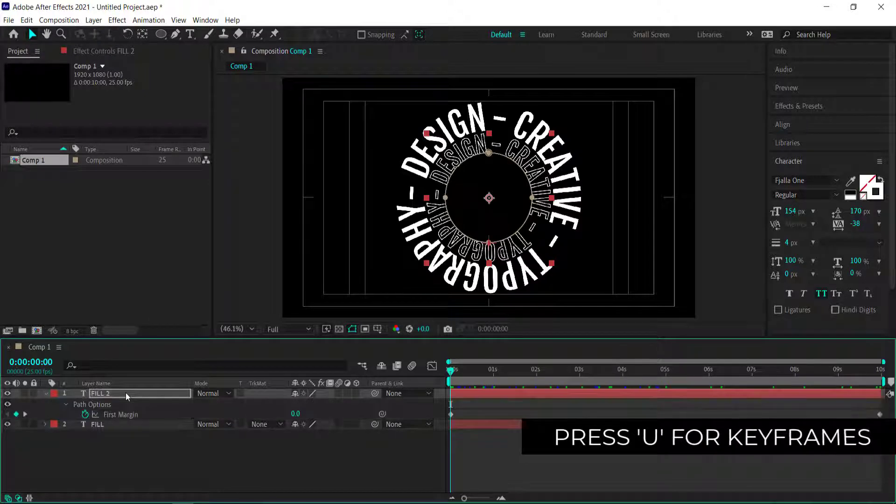
{"action": "left_click", "coordinate": [880, 415]}
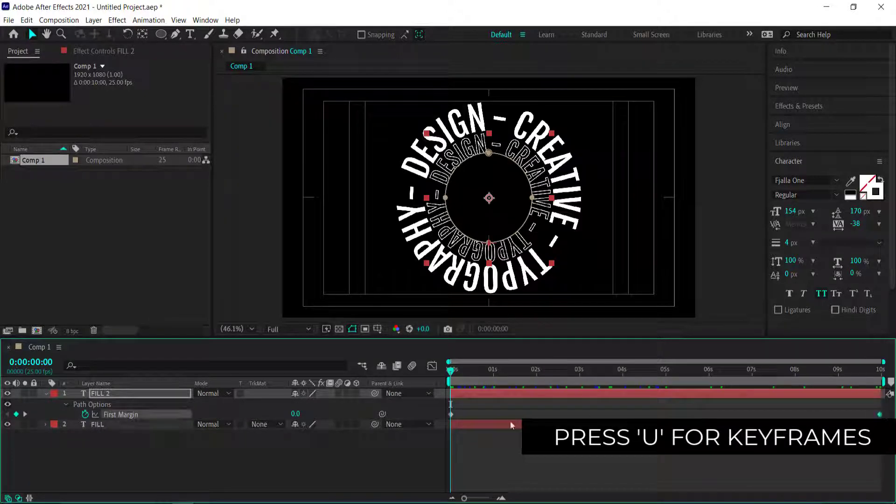
{"action": "key", "text": "Delete"}
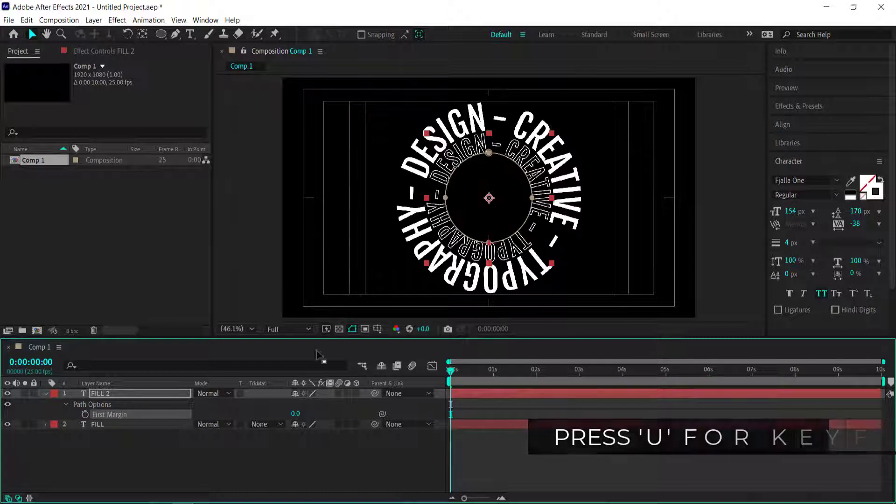
Step: Set the inner ring's First Margin to 500 and start animating it with a keyframe at 0:00:00:00
{"action": "left_click", "coordinate": [295, 414]}
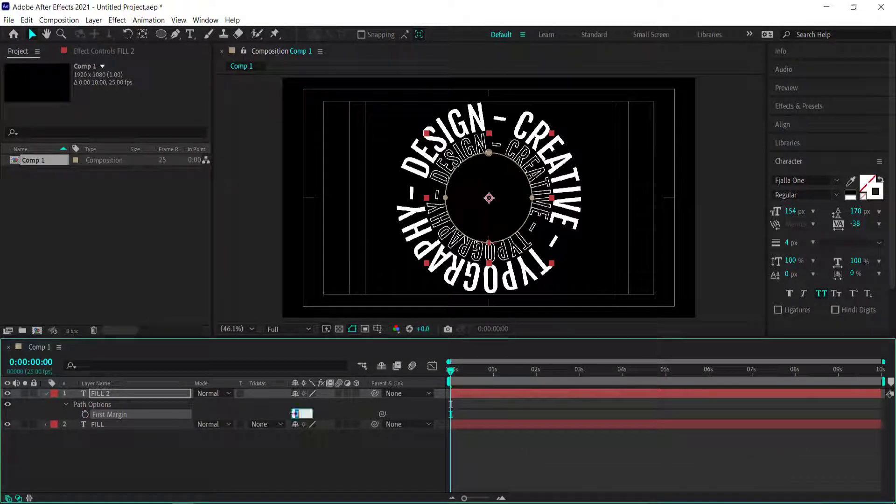
{"action": "type", "text": "500"}
{"action": "key", "text": "Return"}
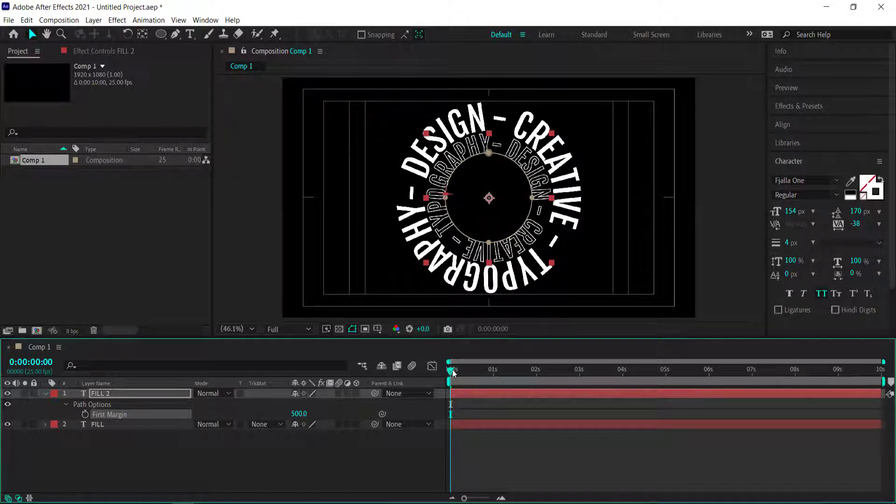
{"action": "left_click", "coordinate": [86, 415]}
Step: Set a negative First Margin end keyframe for the inner ring at 0:00:09:24 and preview both rings from the start
{"action": "left_click", "coordinate": [867, 370]}
{"action": "left_click_drag", "start_coordinate": [868, 371], "coordinate": [880, 371]}
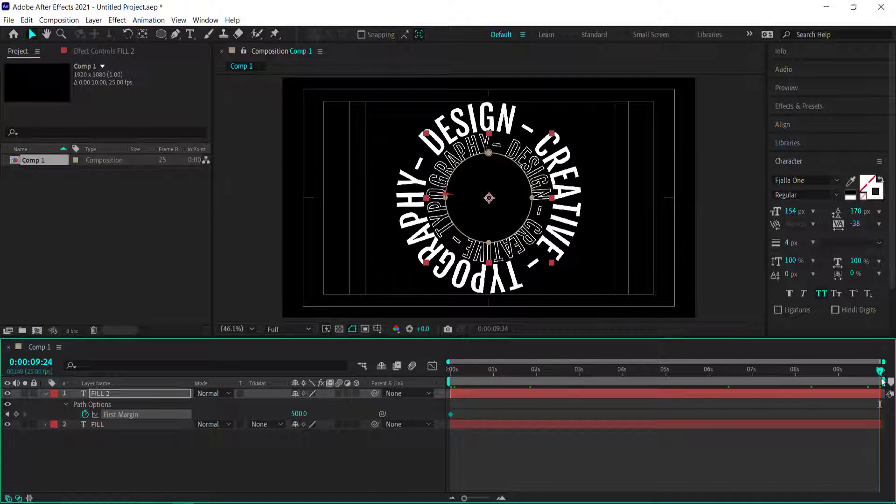
{"action": "left_click", "coordinate": [298, 414]}
{"action": "key", "text": "Return"}
{"action": "left_click_drag", "start_coordinate": [880, 374], "coordinate": [423, 379]}
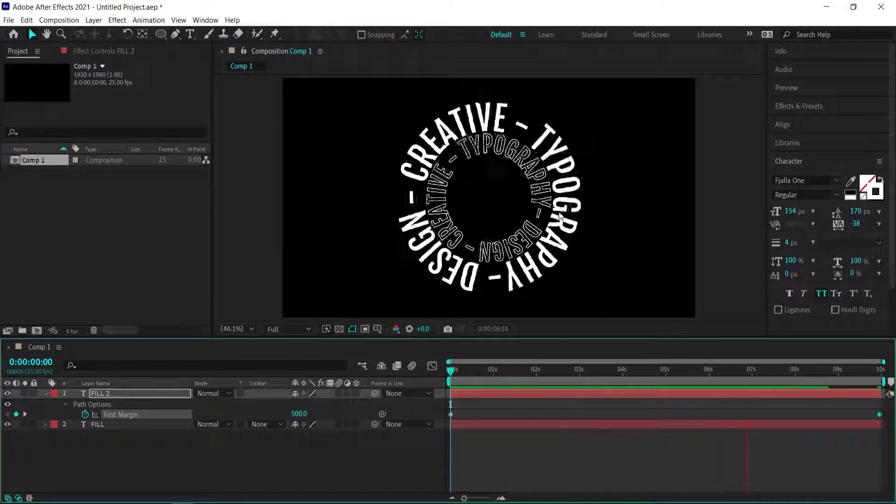
{"action": "key", "text": "space"}
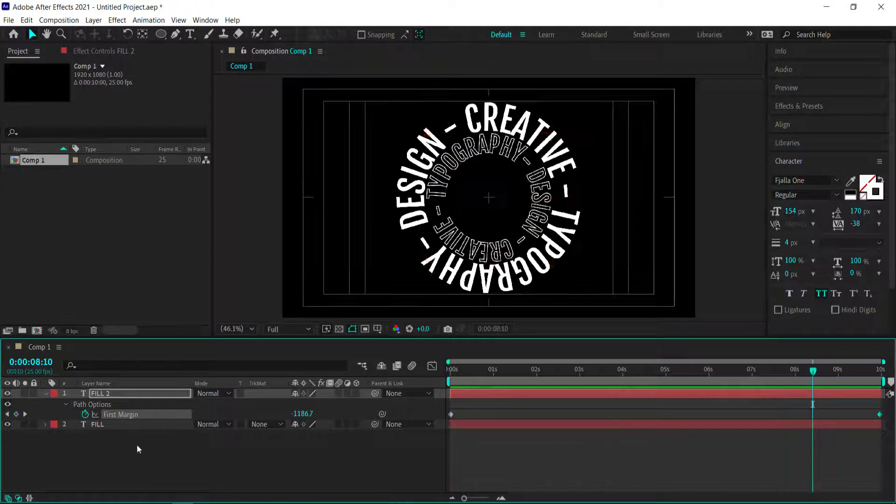
Step: Rename the outlined text layer as STROKE and collapse its properties
{"action": "left_click", "coordinate": [112, 393]}
{"action": "type", "text": "STROKE"}
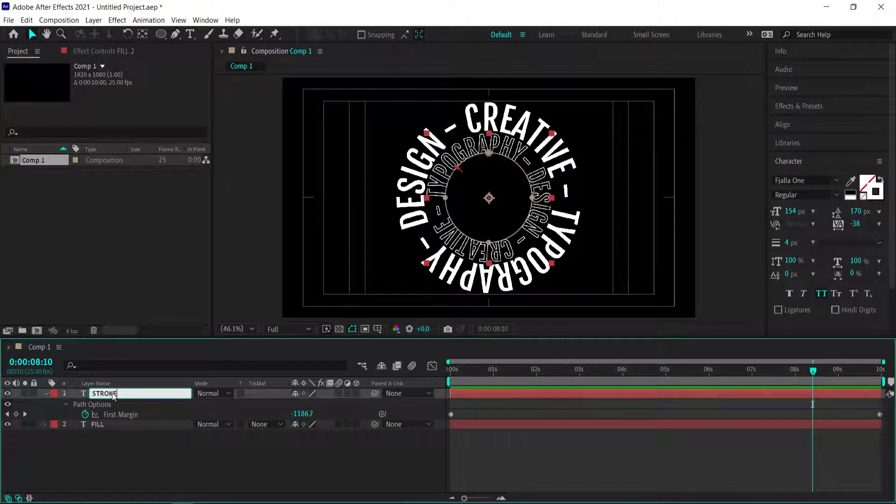
{"action": "key", "text": "Return"}
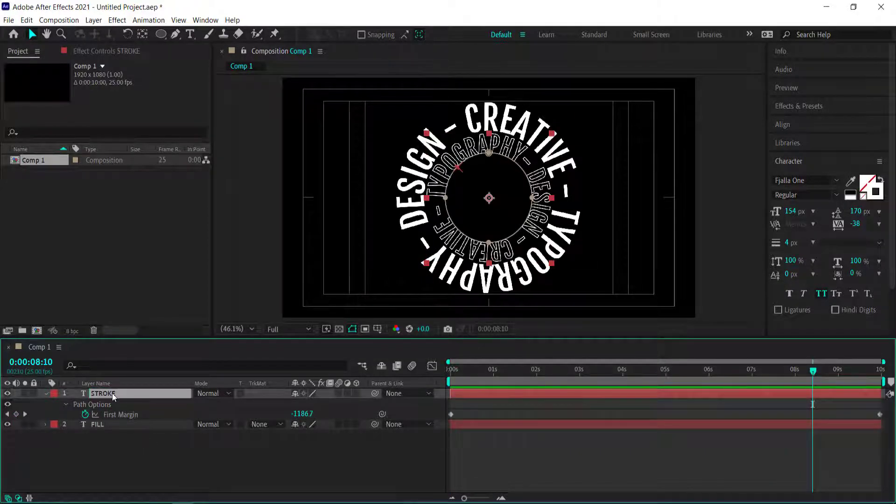
{"action": "left_click", "coordinate": [46, 393]}
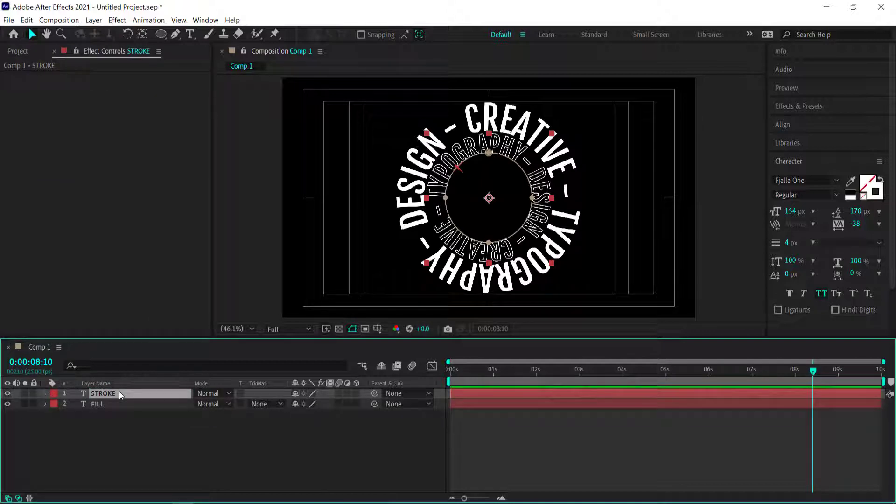
Step: Apply a Fill effect to the STROKE layer and set its colour to FFB085, taken from the first palette on the Color Hunt site
{"action": "key", "text": "ctrl+space"}
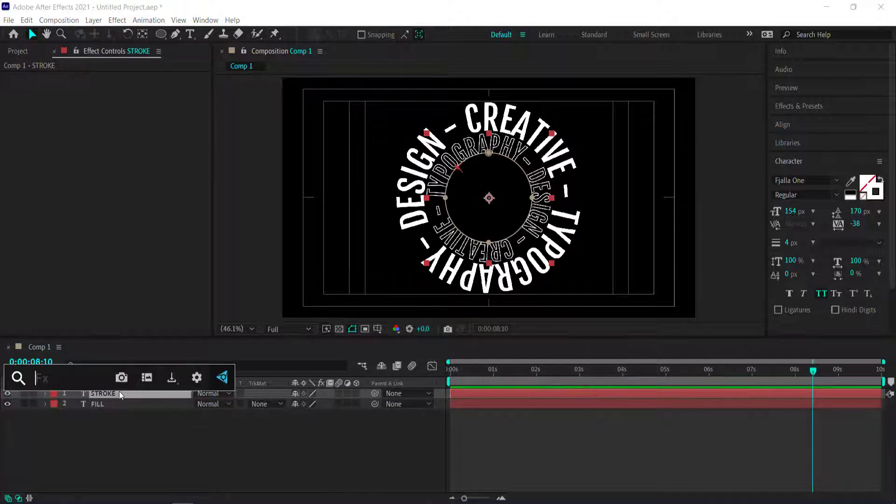
{"action": "type", "text": "fill"}
{"action": "key", "text": "Return"}
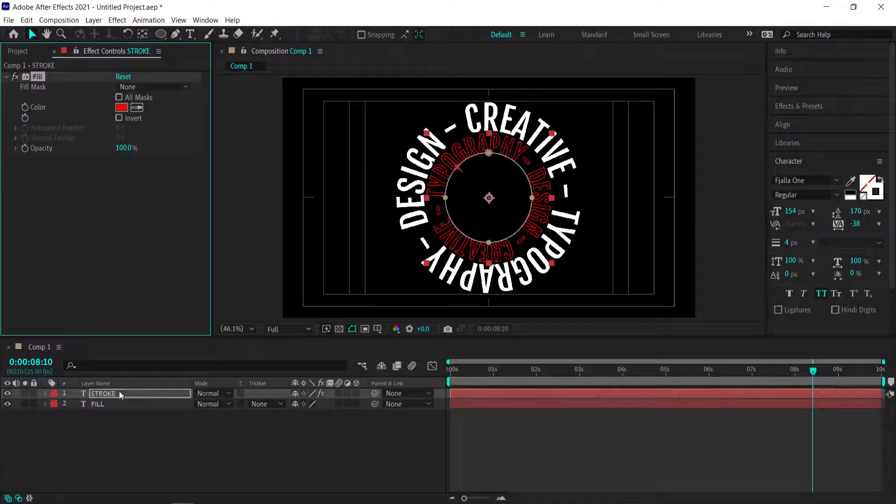
{"action": "key", "text": "alt+Tab"}
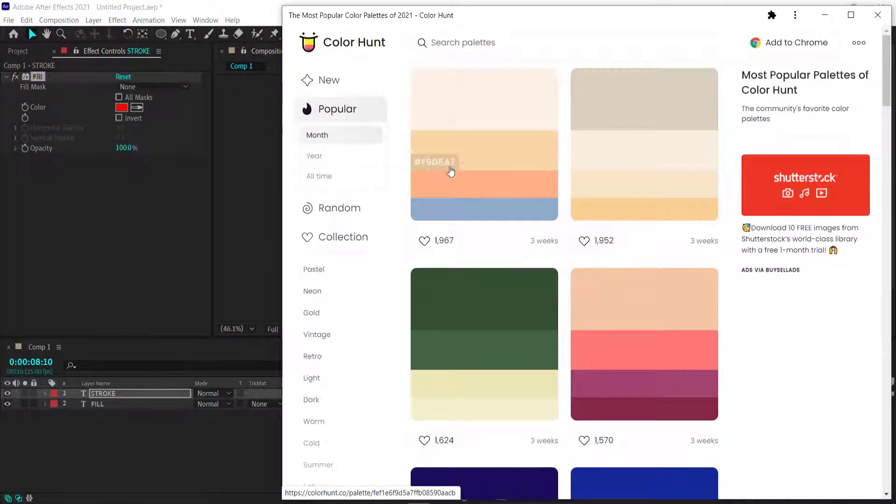
{"action": "left_click", "coordinate": [433, 192]}
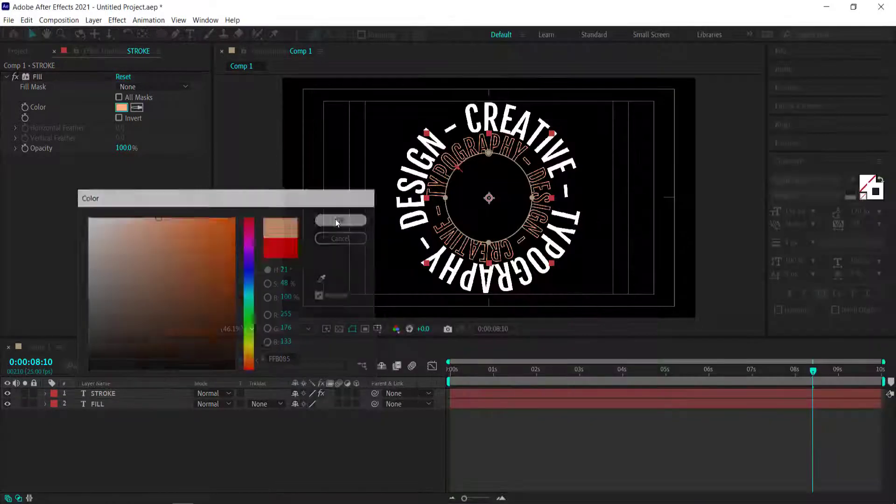
{"action": "key", "text": "Return"}
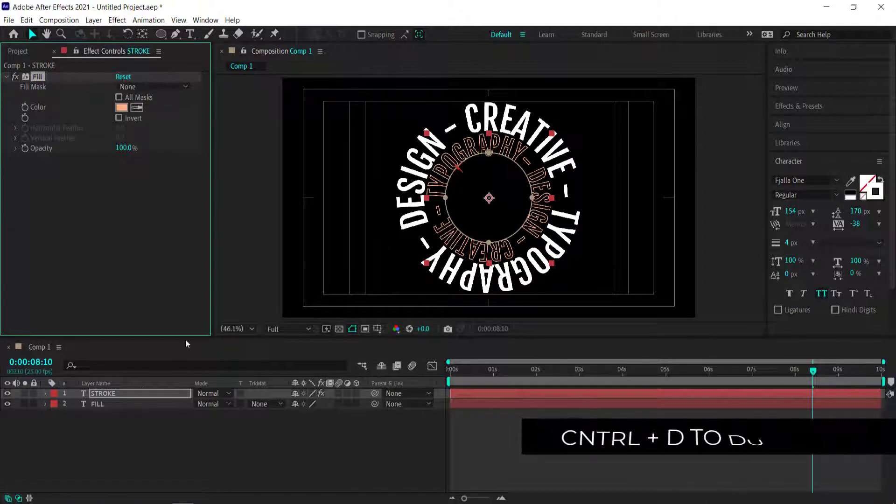
Step: Duplicate the FILL and STROKE layers and scale the copies down about the centre to nest a filled and an outlined ring inside
{"action": "left_click", "coordinate": [109, 404]}
{"action": "key", "text": "ctrl+d"}
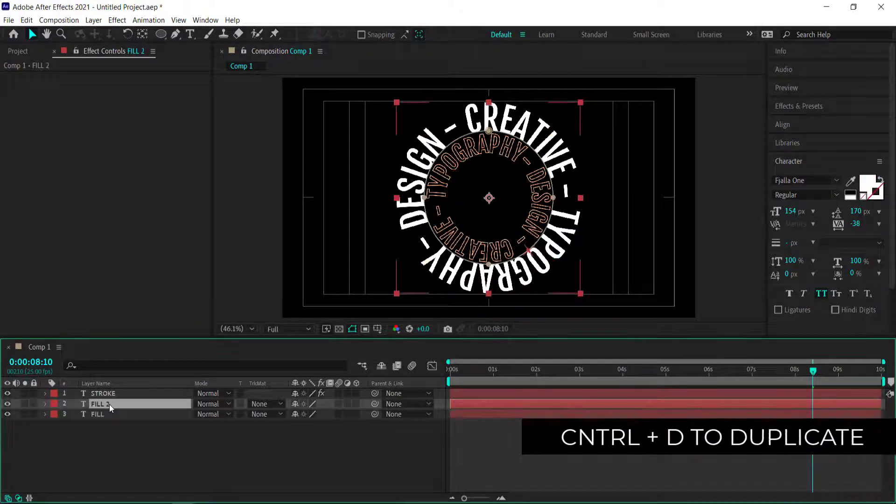
{"action": "left_click_drag", "start_coordinate": [396, 107], "coordinate": [448, 157]}
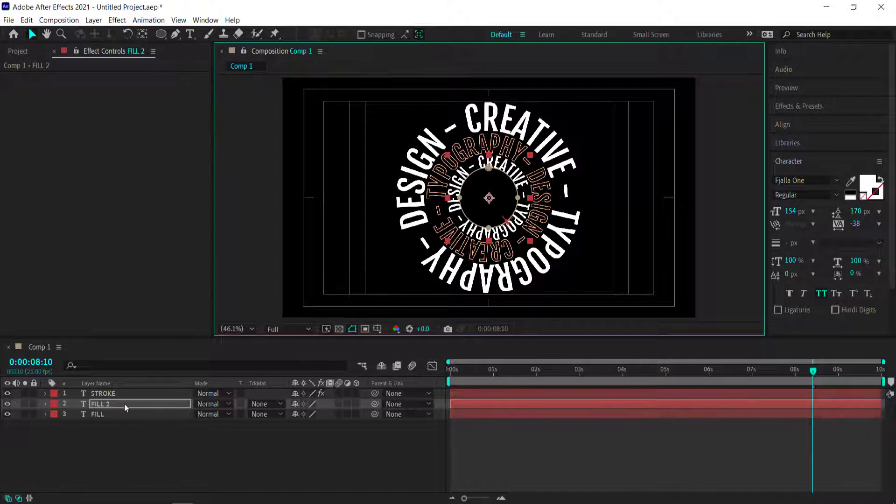
{"action": "left_click", "coordinate": [115, 395]}
{"action": "key", "text": "ctrl+d"}
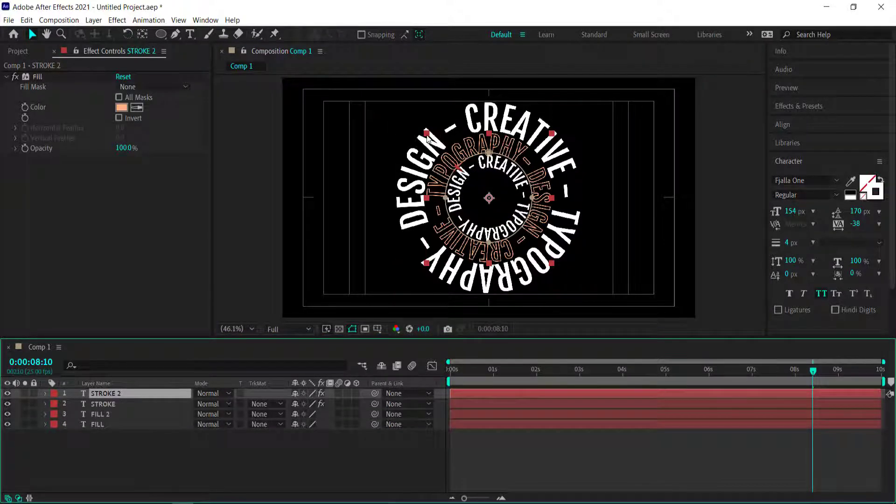
{"action": "left_click_drag", "start_coordinate": [428, 138], "coordinate": [464, 172]}
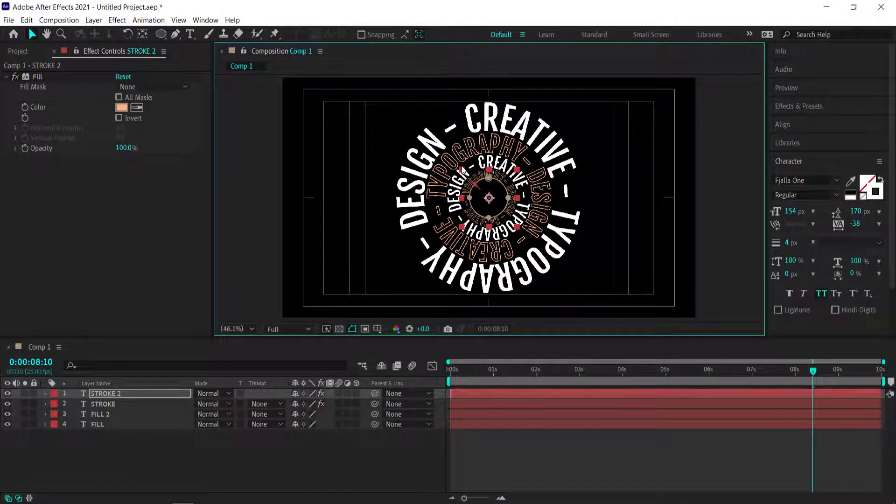
Step: Fill the centre with four more progressively smaller rings, alternating scaled-down duplicates of the filled and outlined text layers
{"action": "left_click", "coordinate": [115, 414]}
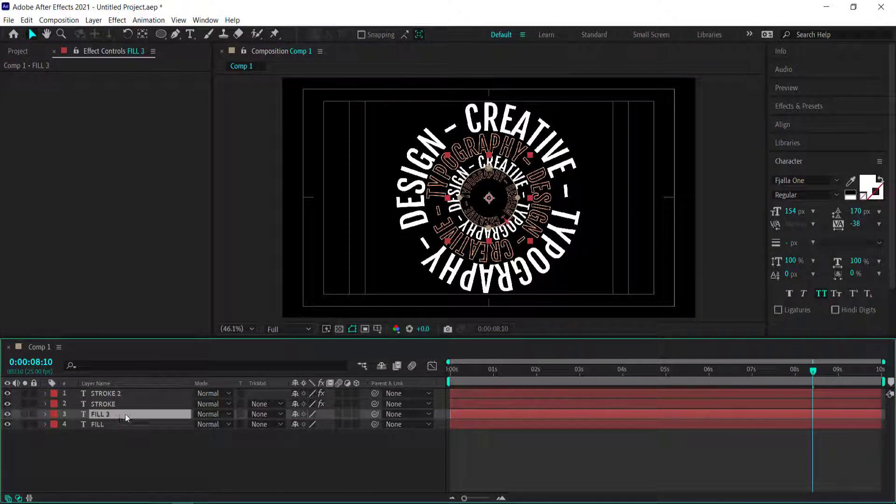
{"action": "key", "text": "ctrl+d"}
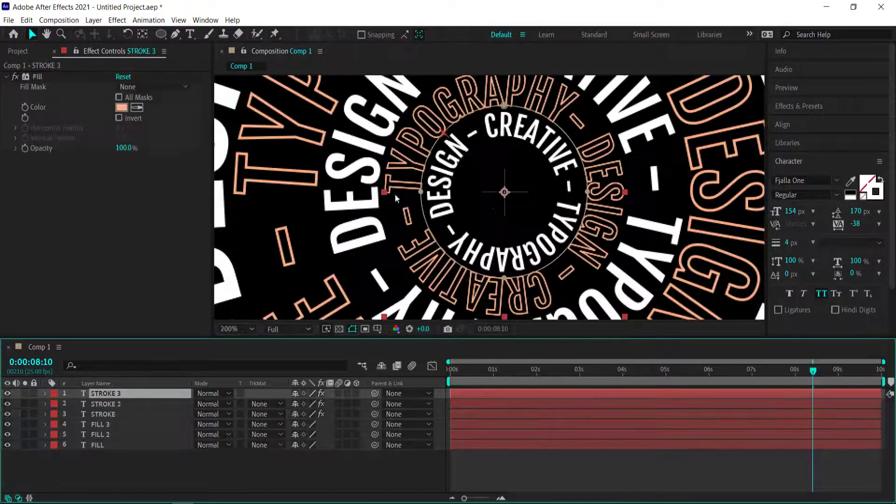
{"action": "left_click", "coordinate": [444, 196]}
{"action": "left_click_drag", "start_coordinate": [581, 272], "coordinate": [541, 230]}
{"action": "key", "text": "ctrl+d"}
{"action": "scroll", "coordinate": [504, 192], "scroll_direction": "up", "scroll_amount": 1}
{"action": "left_click", "coordinate": [439, 197]}
{"action": "scroll", "coordinate": [494, 192], "scroll_direction": "down", "scroll_amount": 3}
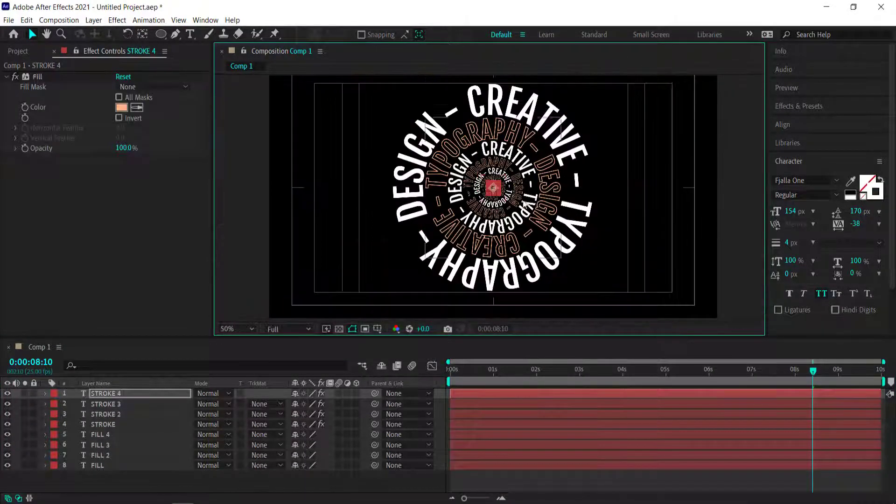
Step: Add three larger rings around the original, outlined, filled and outlined, by scaling up duplicates of STROKE and FILL beyond the frame
{"action": "left_click", "coordinate": [109, 424]}
{"action": "key", "text": "ctrl+d"}
{"action": "left_click_drag", "start_coordinate": [426, 187], "coordinate": [364, 194]}
{"action": "left_click", "coordinate": [109, 445]}
{"action": "key", "text": "ctrl+d"}
{"action": "left_click_drag", "start_coordinate": [484, 188], "coordinate": [269, 191]}
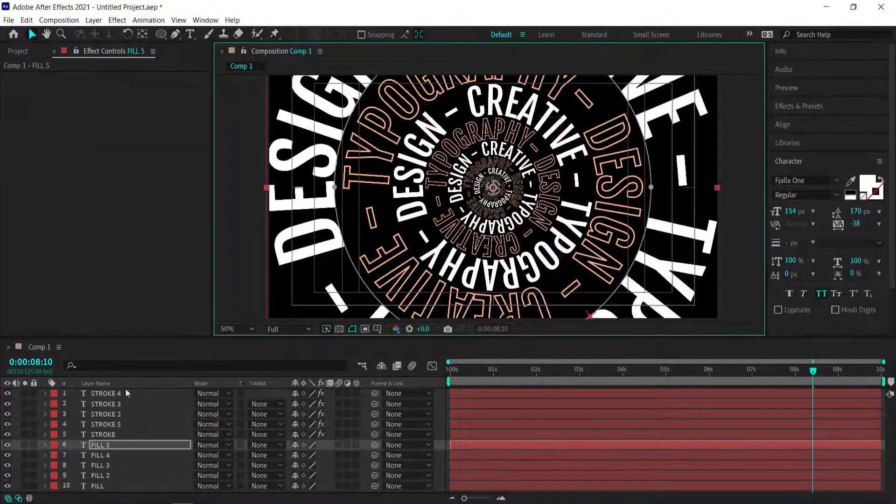
{"action": "left_click", "coordinate": [109, 435]}
{"action": "key", "text": "ctrl+d"}
{"action": "left_click_drag", "start_coordinate": [425, 187], "coordinate": [156, 204]}
Step: Fit the composition in the viewer and preview the animation of all rings from 0:00:00:00
{"action": "left_click_drag", "start_coordinate": [812, 371], "coordinate": [402, 366]}
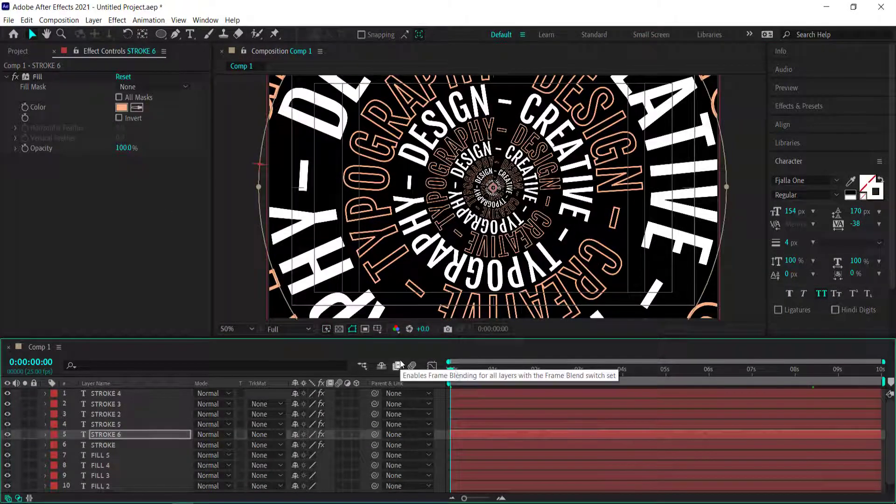
{"action": "left_click", "coordinate": [248, 328]}
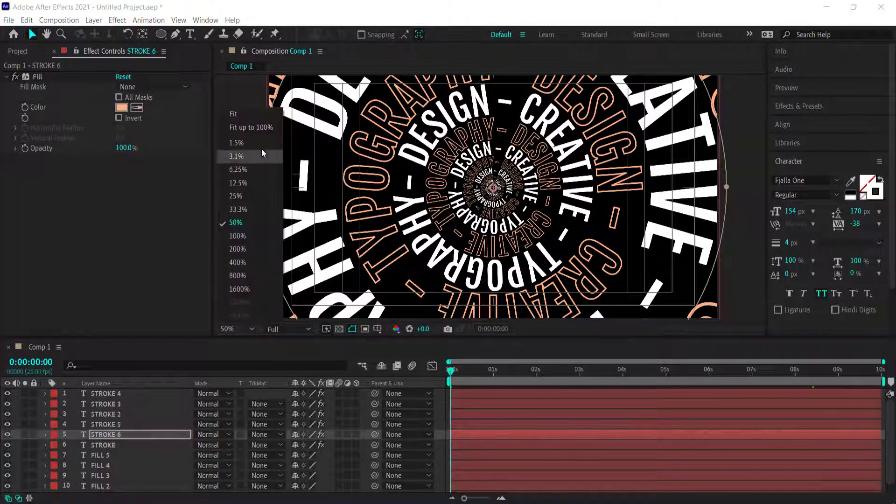
{"action": "left_click", "coordinate": [255, 131]}
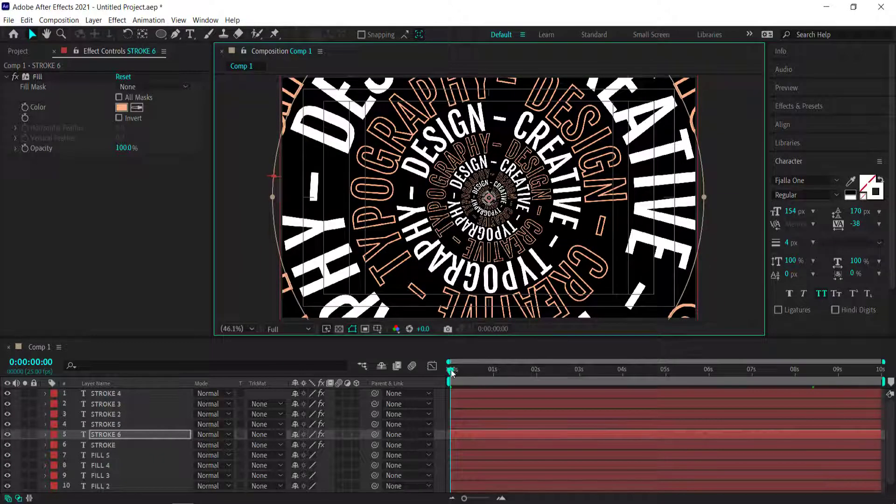
{"action": "key", "text": "space"}
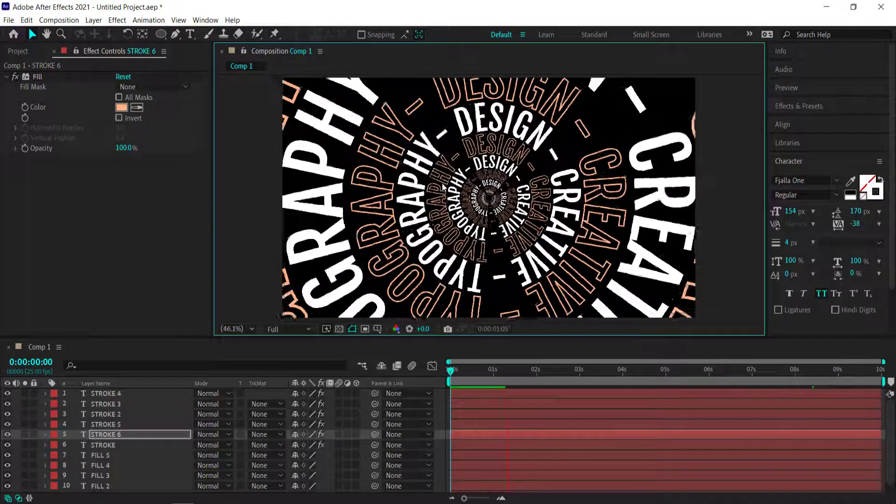
{"action": "key", "text": "space"}
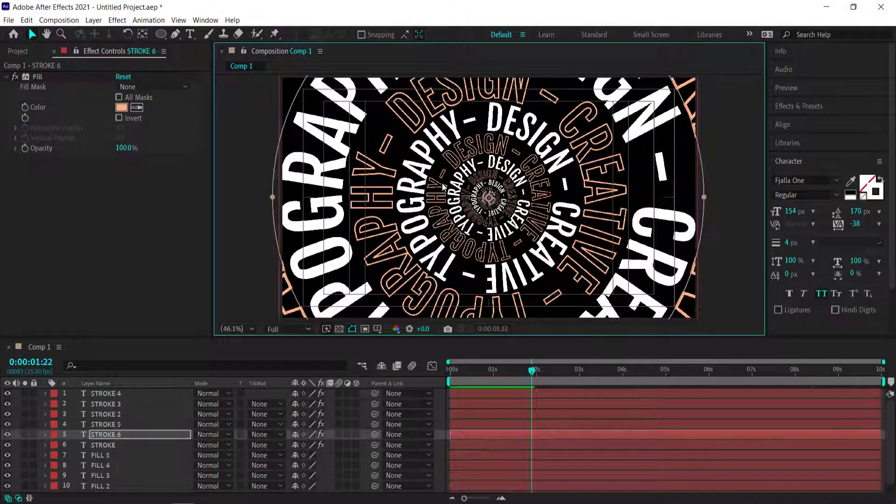
Step: Pre-compose all text layers as Pre-comp 1 with all attributes moved into it, and return to 0:00:00:00
{"action": "left_click", "coordinate": [121, 413]}
{"action": "key", "text": "ctrl+a"}
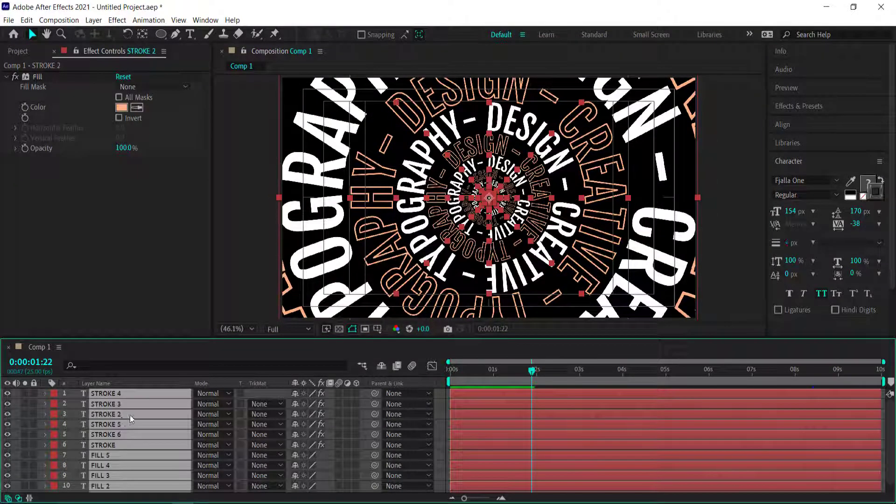
{"action": "right_click", "coordinate": [129, 415]}
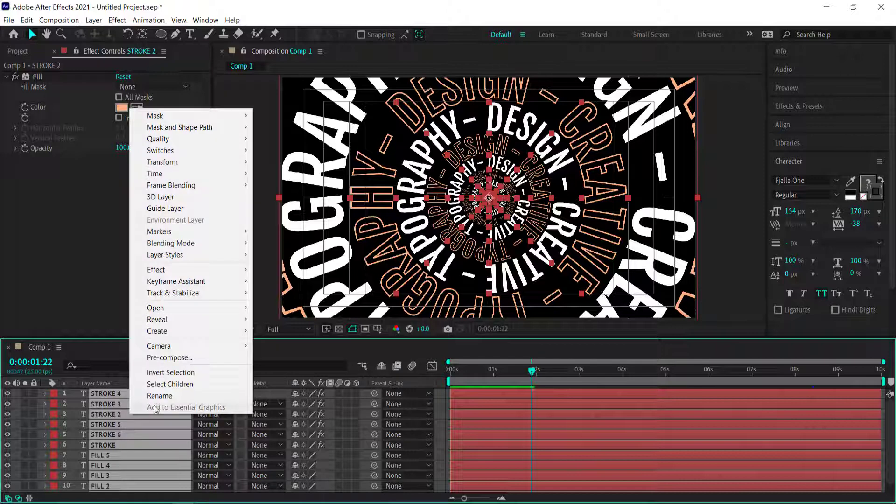
{"action": "left_click", "coordinate": [163, 358]}
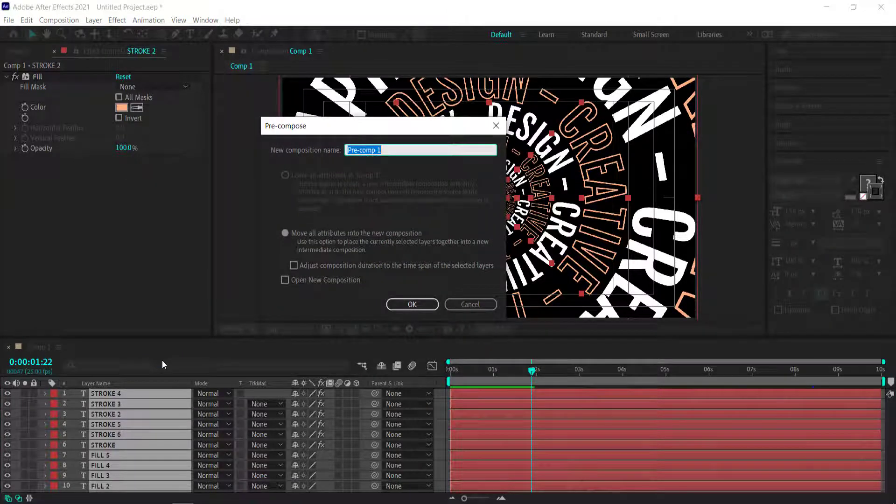
{"action": "key", "text": "Return"}
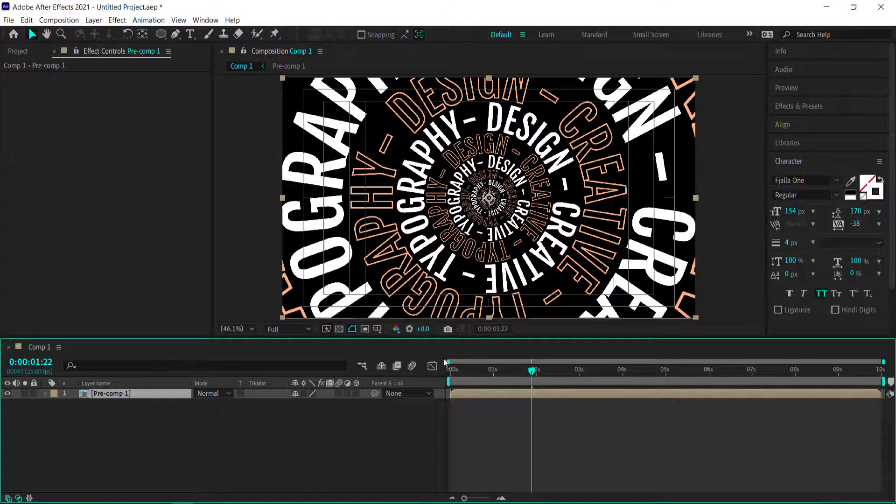
{"action": "left_click_drag", "start_coordinate": [532, 370], "coordinate": [441, 370]}
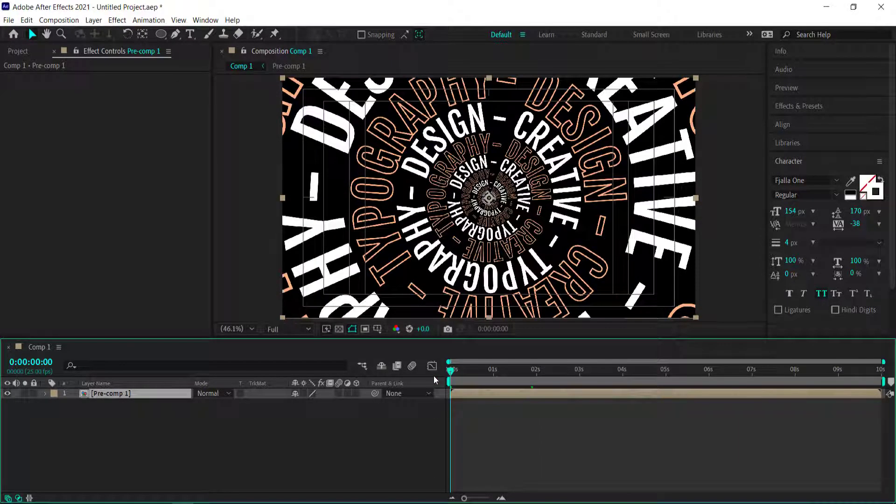
Step: Keyframe the Pre-comp 1 layer's scale from 100% at 0:00:00:00 to 135% at 0:00:09:24
{"action": "key", "text": "s"}
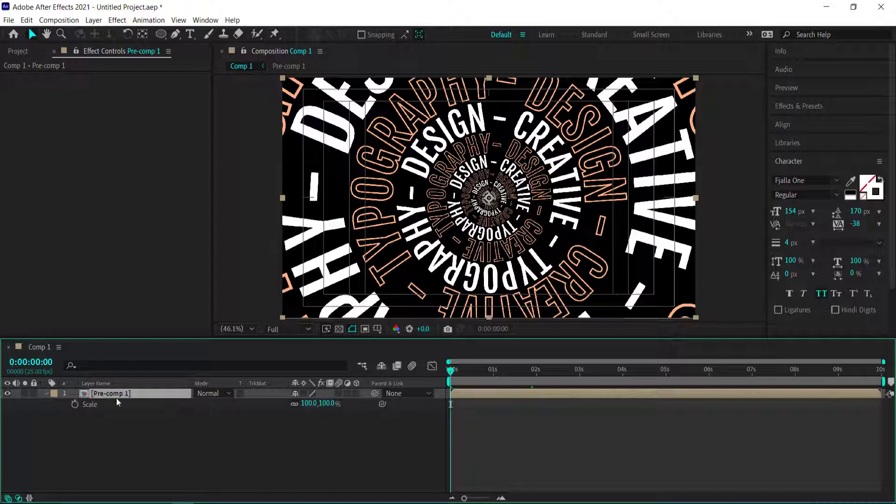
{"action": "left_click", "coordinate": [75, 404]}
{"action": "left_click_drag", "start_coordinate": [453, 373], "coordinate": [894, 369]}
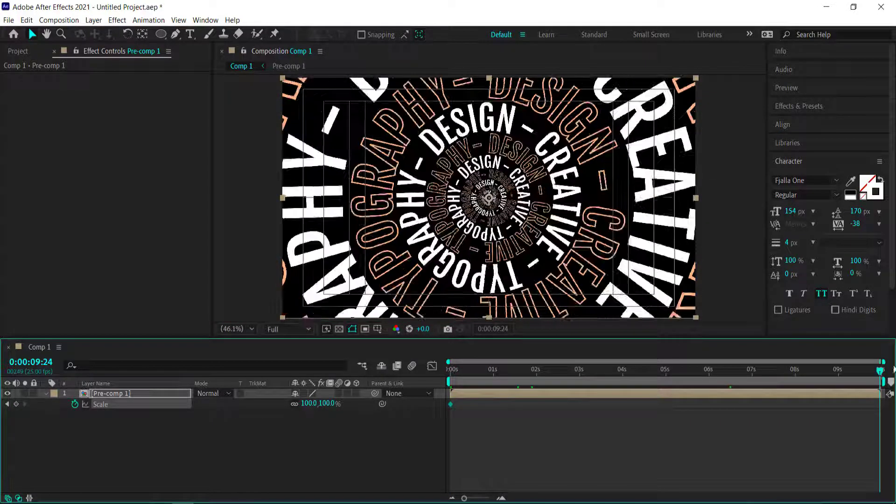
{"action": "left_click", "coordinate": [309, 404]}
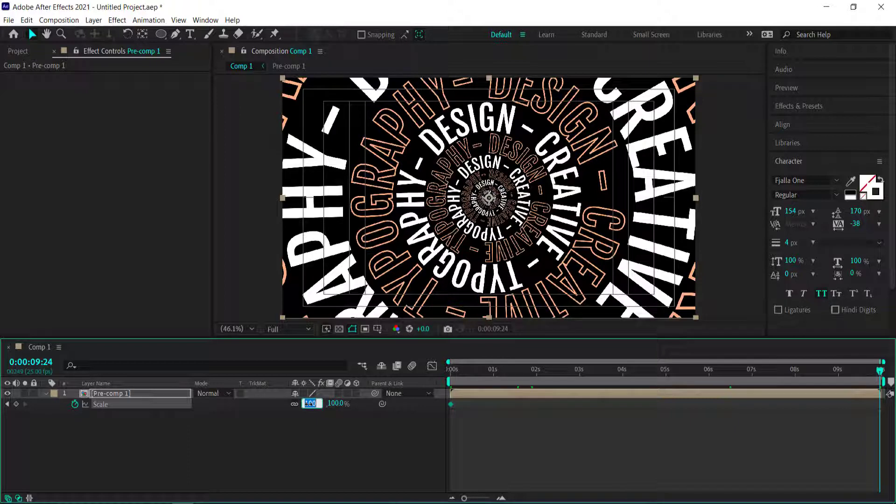
{"action": "type", "text": "135"}
{"action": "key", "text": "Return"}
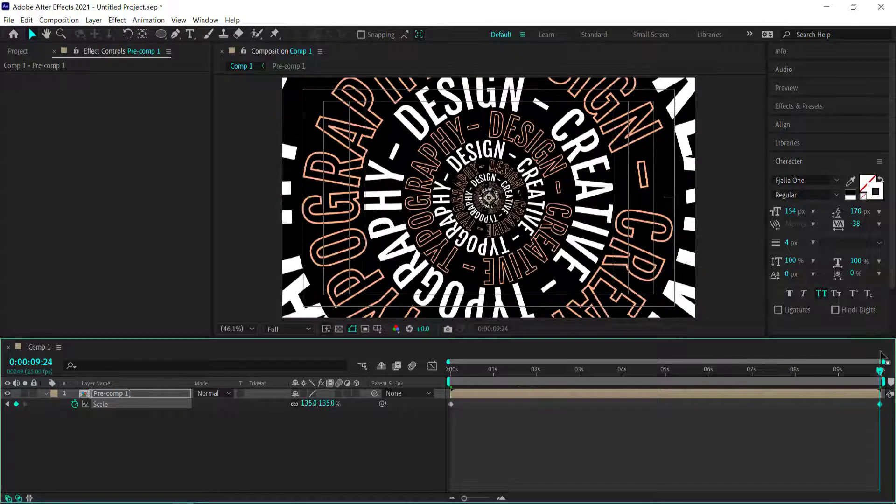
Step: Preview the scaling animation from 0:00:00:00 and stop it at 0:00:02:18
{"action": "left_click_drag", "start_coordinate": [879, 370], "coordinate": [444, 372]}
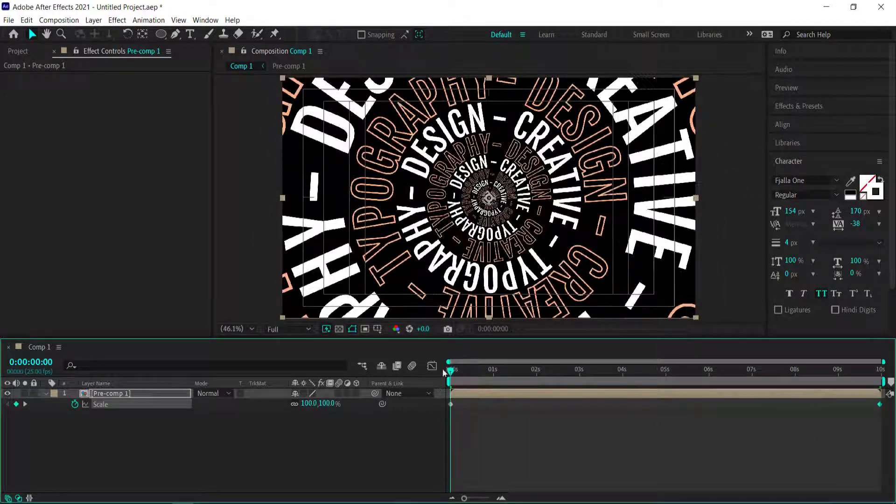
{"action": "key", "text": "space"}
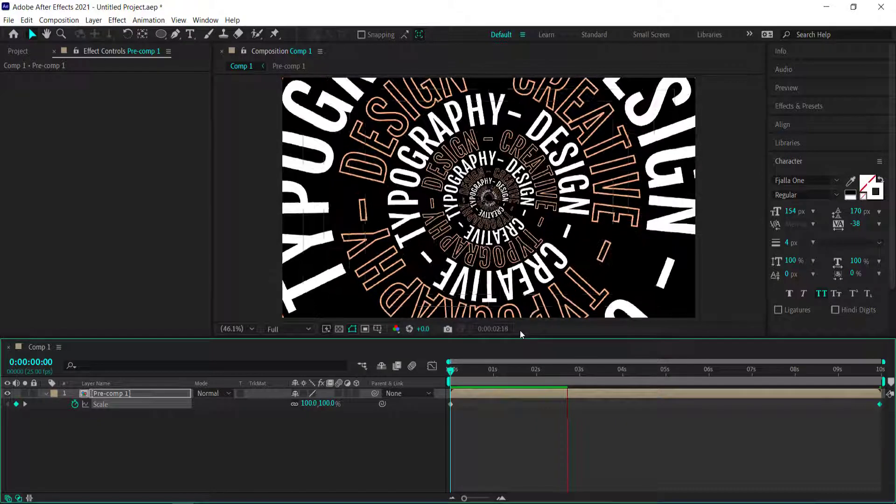
{"action": "key", "text": "space"}
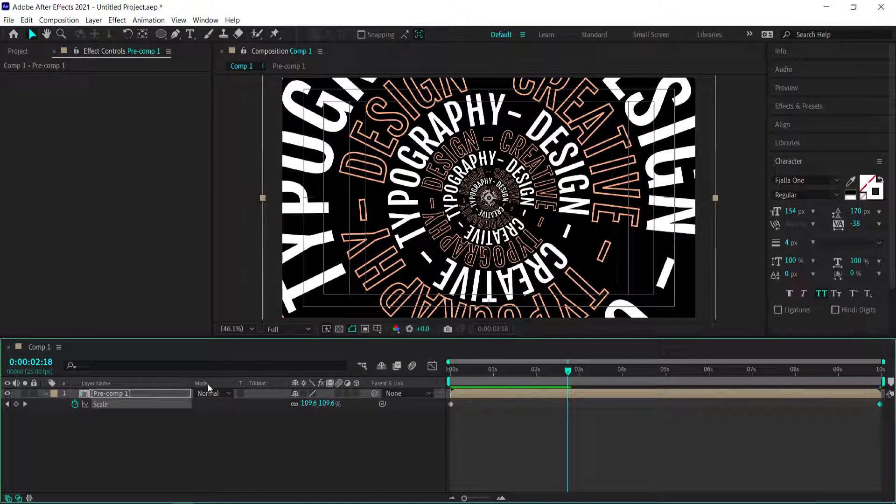
Step: Draw a centred circular mask over the innermost ring of Pre-comp 1 and set its mode to Subtract
{"action": "left_click", "coordinate": [161, 34]}
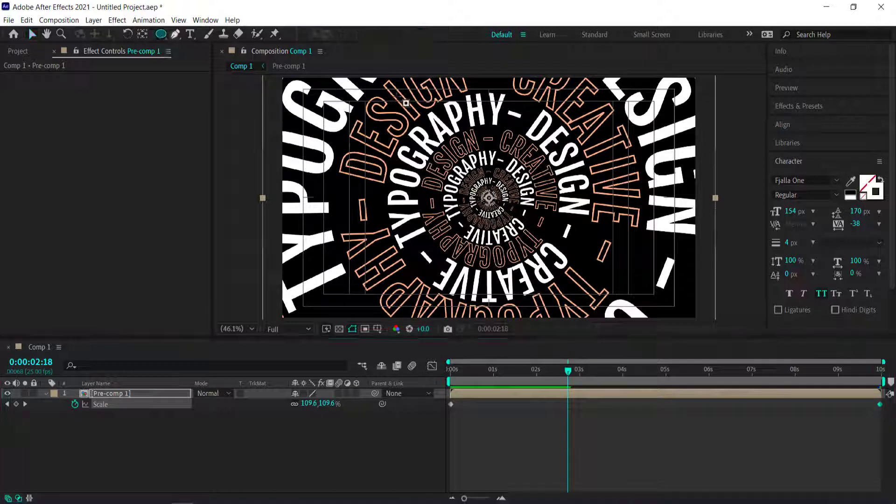
{"action": "scroll", "coordinate": [490, 199], "scroll_direction": "up", "scroll_amount": 7}
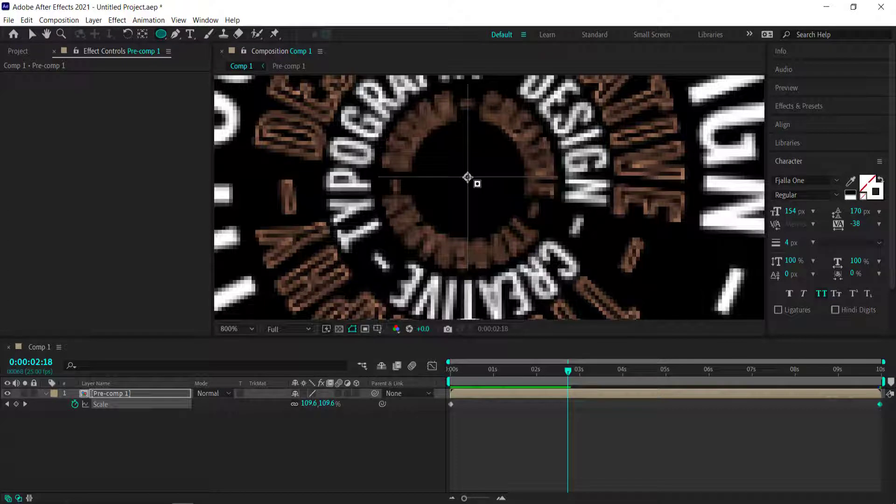
{"action": "left_click_drag", "start_coordinate": [467, 177], "coordinate": [520, 248]}
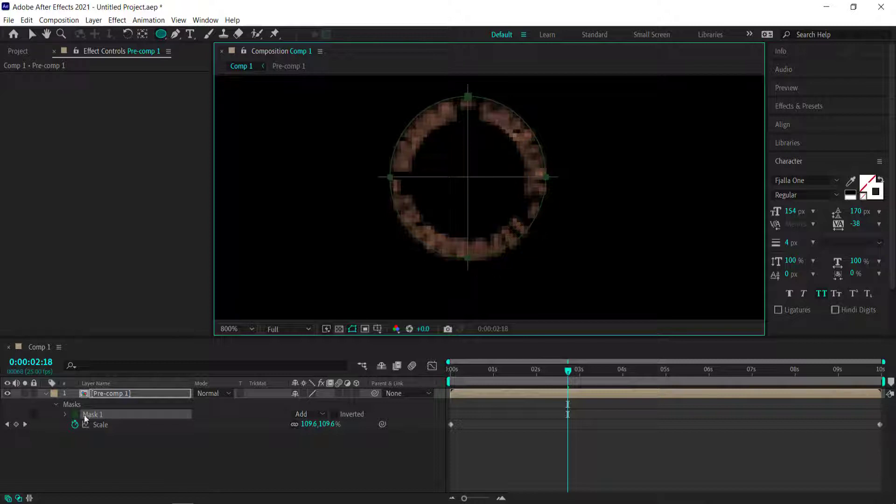
{"action": "left_click", "coordinate": [308, 416]}
{"action": "left_click", "coordinate": [326, 446]}
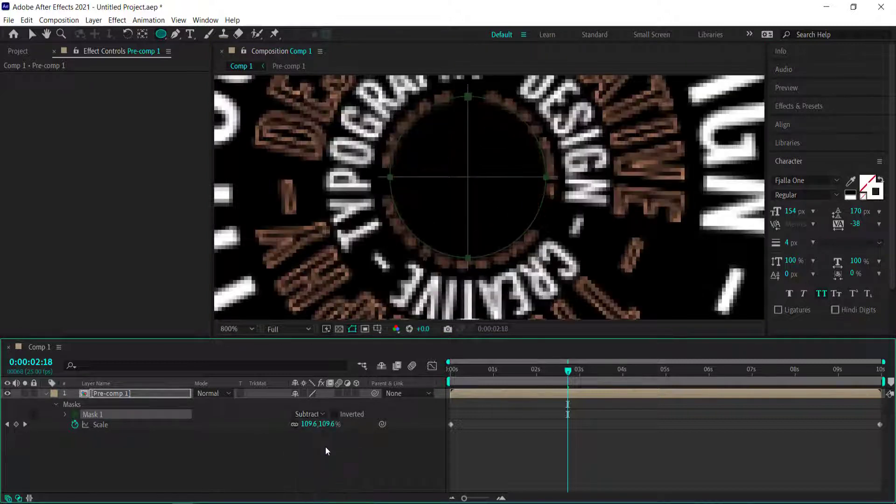
Step: Feather the circular mask by 8 pixels, fit the composition in the viewer and collapse the layer's properties
{"action": "left_click", "coordinate": [65, 414]}
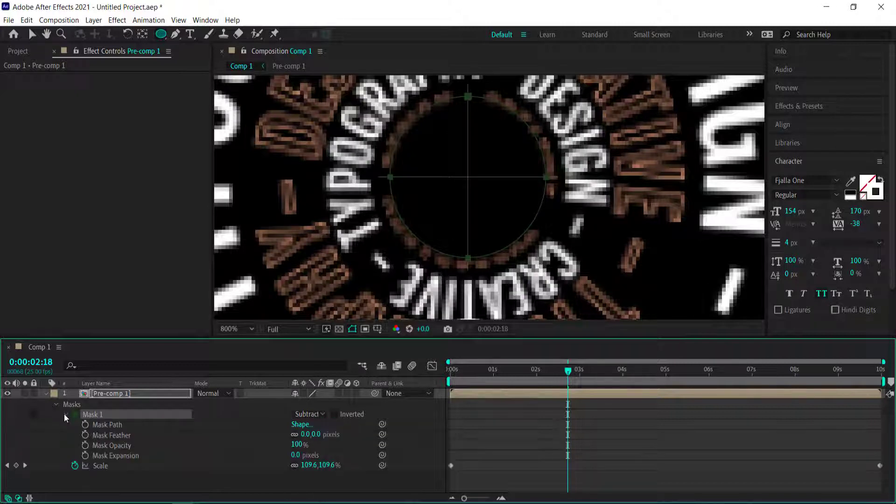
{"action": "left_click_drag", "start_coordinate": [306, 434], "coordinate": [310, 434]}
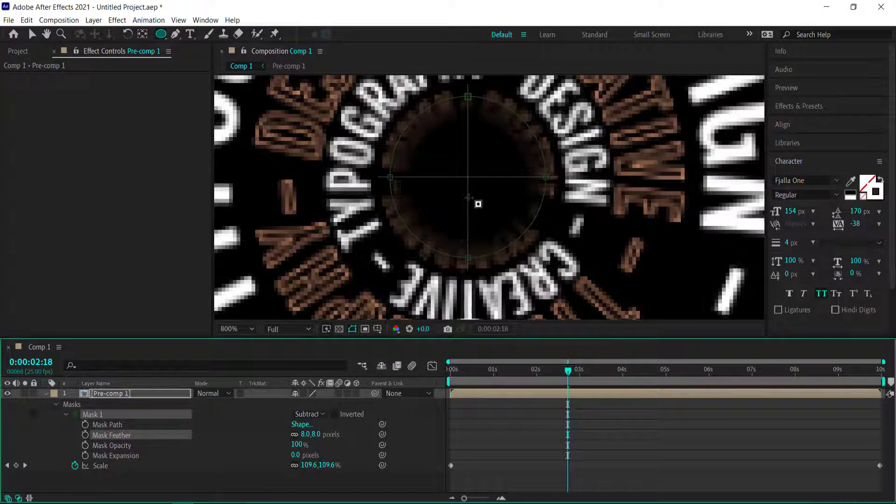
{"action": "left_click", "coordinate": [253, 329]}
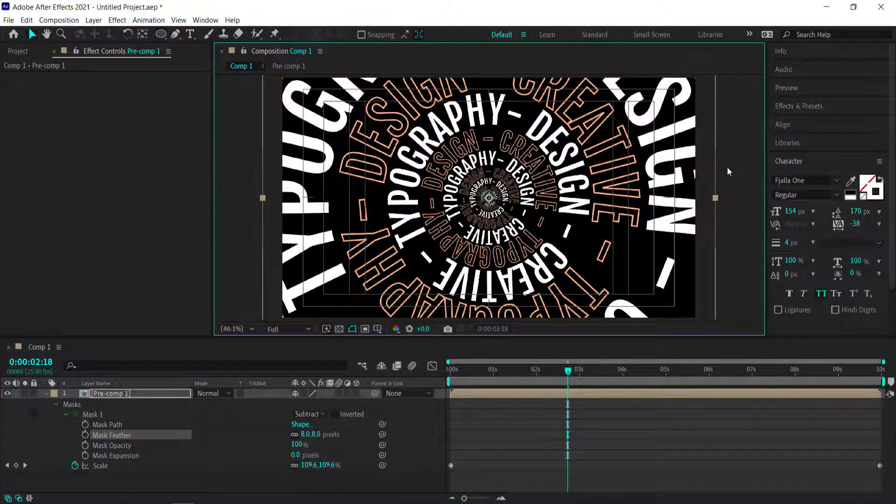
{"action": "left_click", "coordinate": [46, 394]}
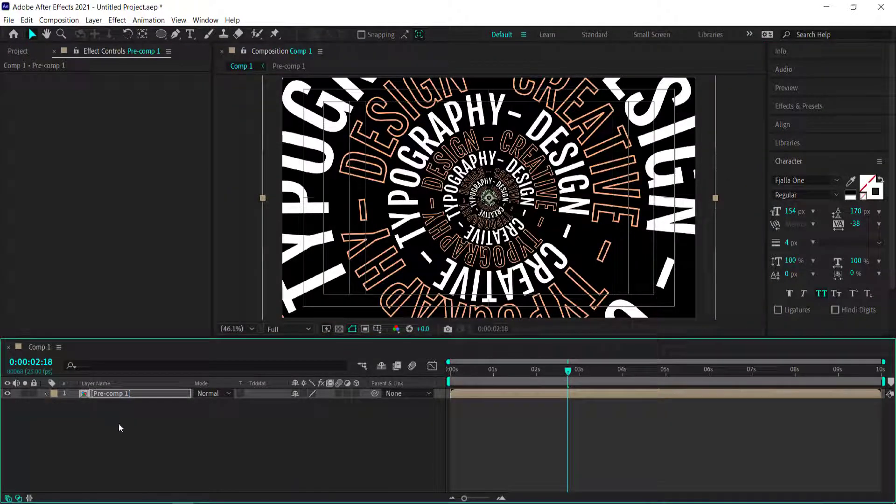
Step: Add a text layer reading "creative" with a white fill, no stroke and a 177 px font size
{"action": "right_click", "coordinate": [152, 437]}
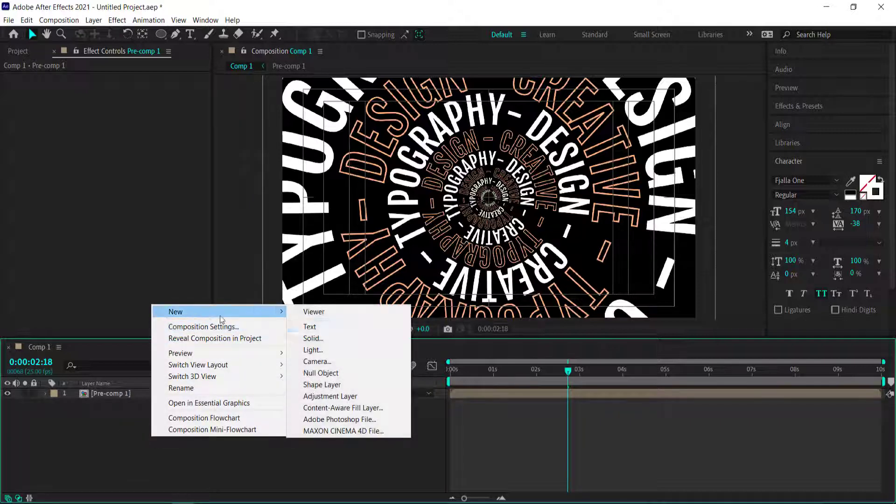
{"action": "left_click", "coordinate": [326, 327]}
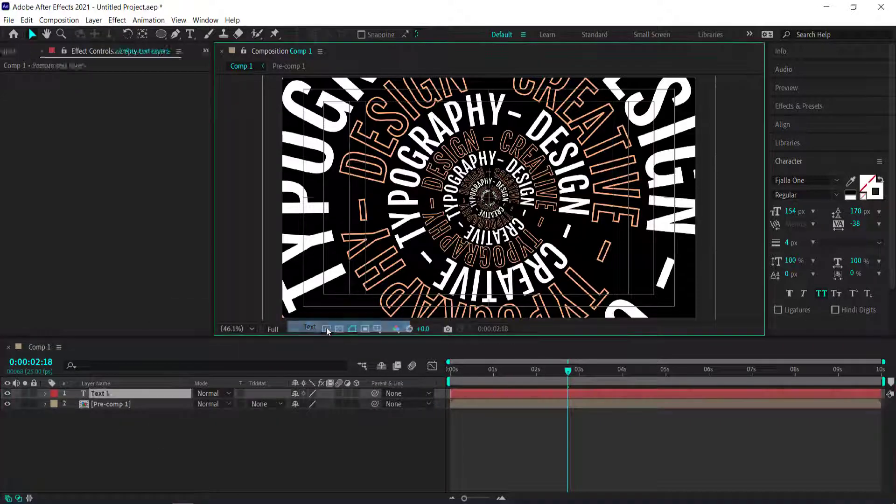
{"action": "left_click", "coordinate": [880, 180]}
{"action": "key", "text": "Escape"}
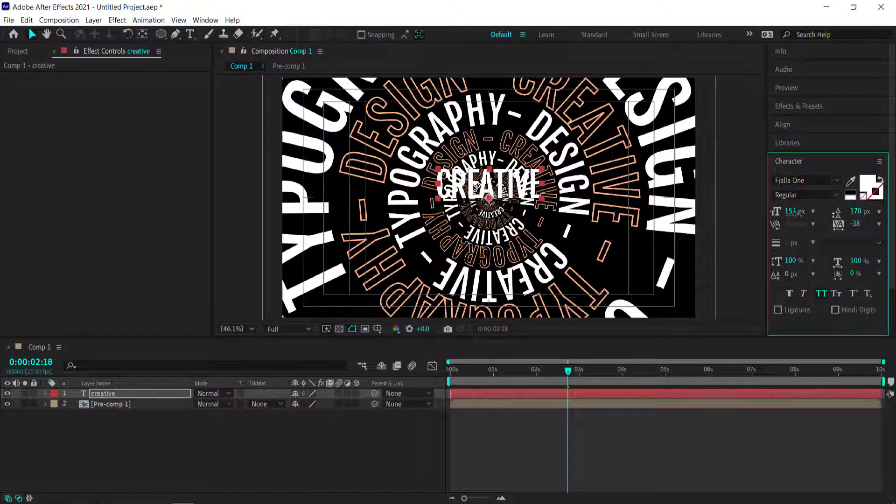
{"action": "left_click_drag", "start_coordinate": [795, 212], "coordinate": [808, 215]}
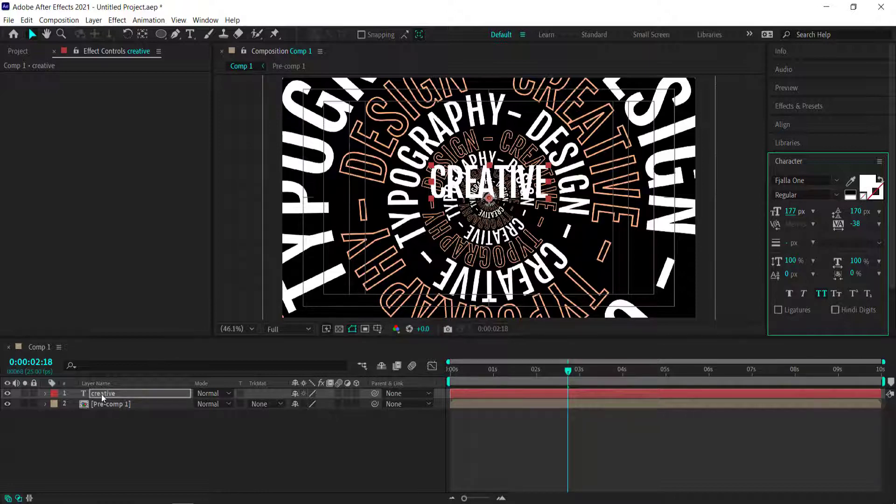
Step: Apply the Simple Choker effect to the creative text layer and set its view to Matte
{"action": "key", "text": "ctrl+space"}
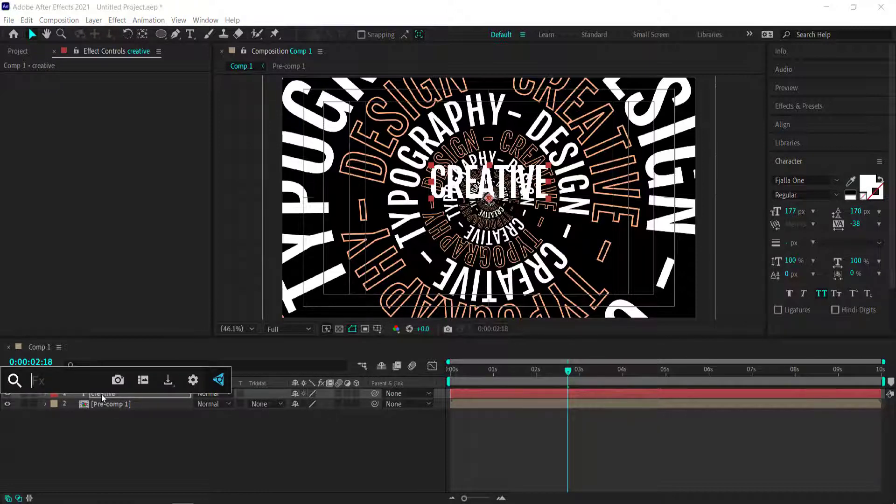
{"action": "type", "text": "chok"}
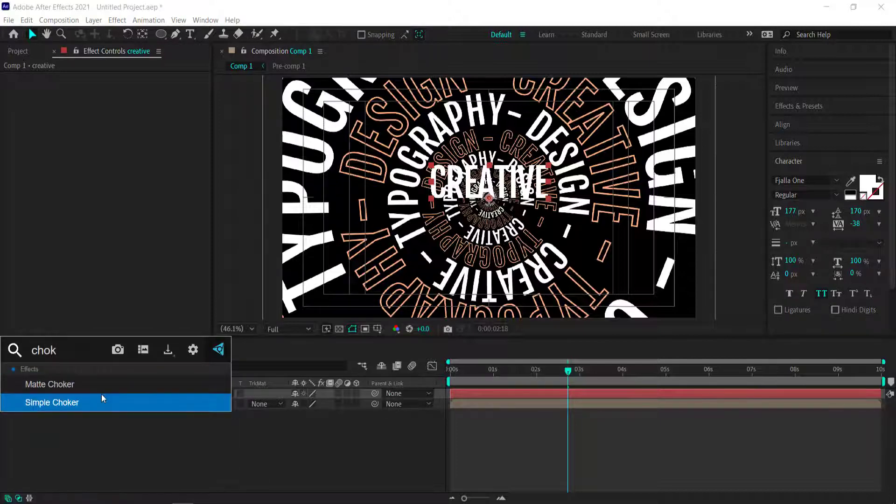
{"action": "left_click", "coordinate": [60, 405]}
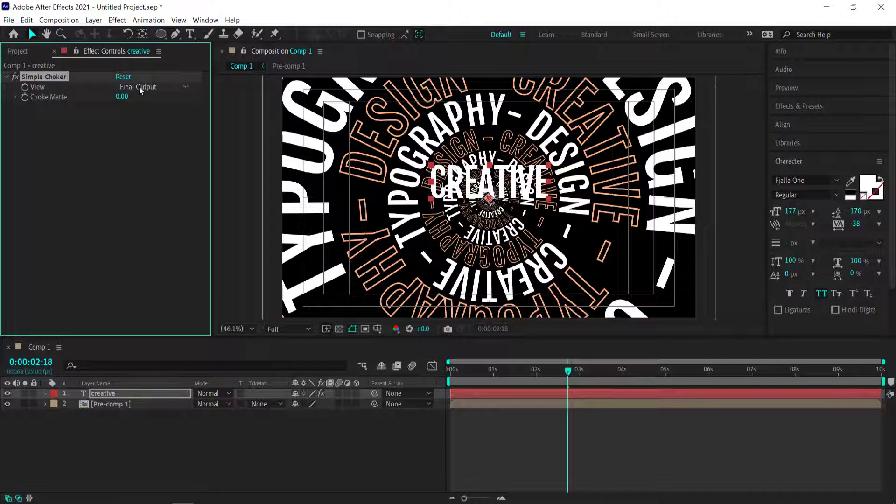
{"action": "left_click", "coordinate": [139, 87]}
{"action": "left_click", "coordinate": [146, 113]}
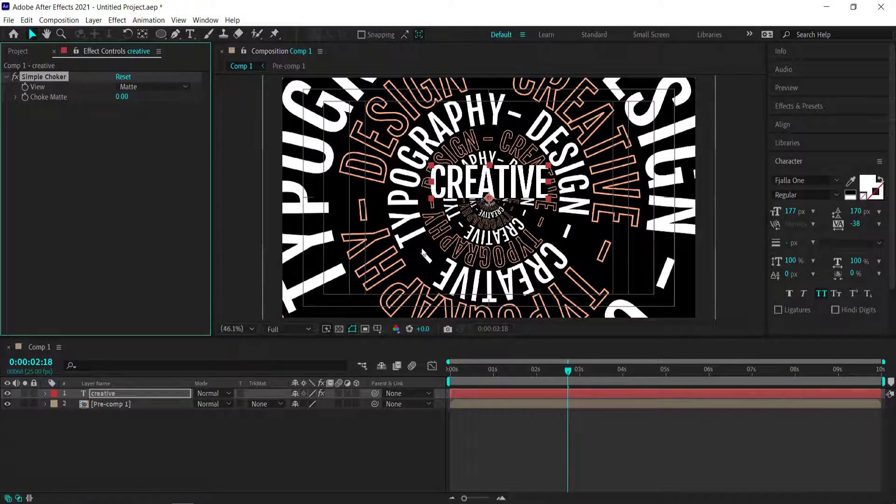
Step: Apply the Minimax effect to the creative text layer with the Alpha channel and a radius of 23
{"action": "key", "text": "ctrl+space"}
{"action": "type", "text": "mix"}
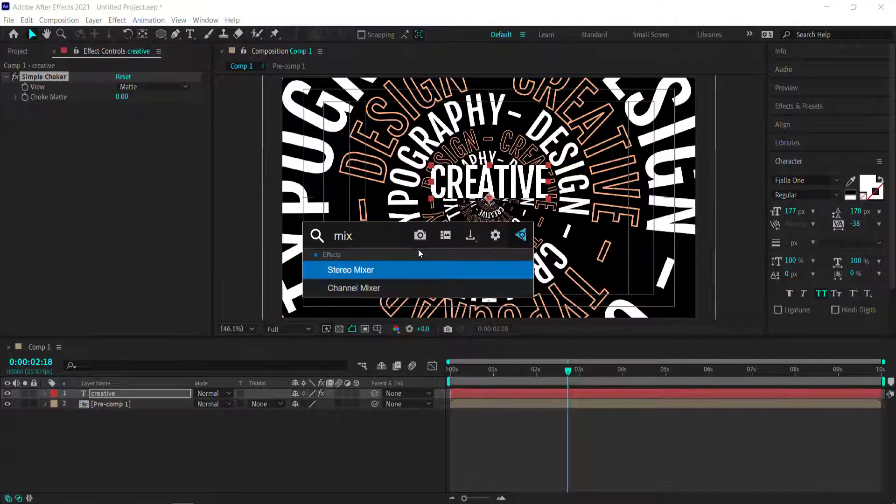
{"action": "key", "text": "BackSpace"}
{"action": "type", "text": "ni"}
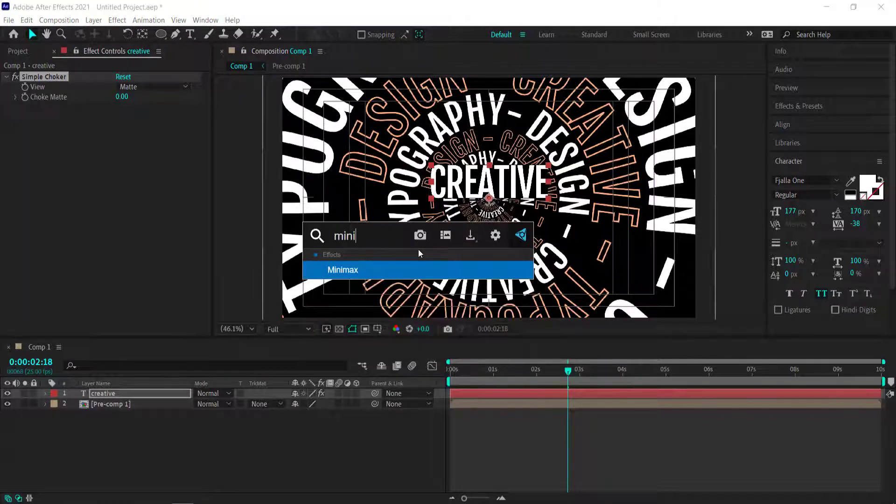
{"action": "key", "text": "Return"}
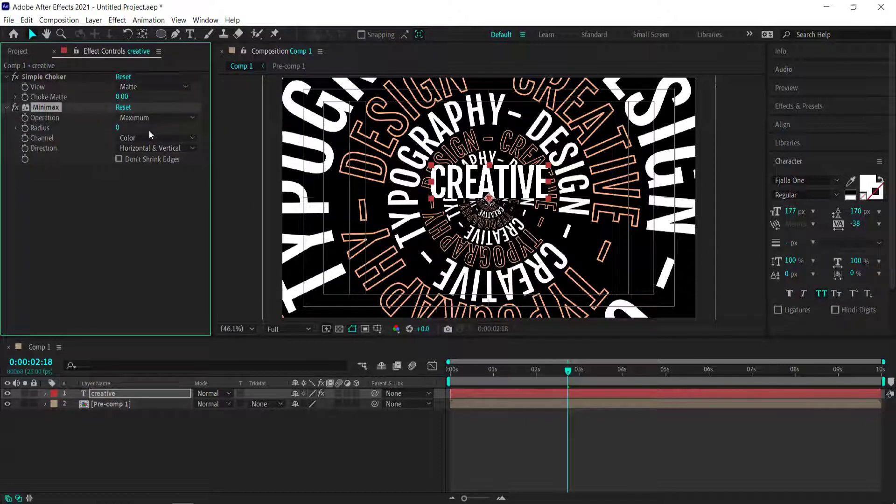
{"action": "left_click", "coordinate": [128, 138]}
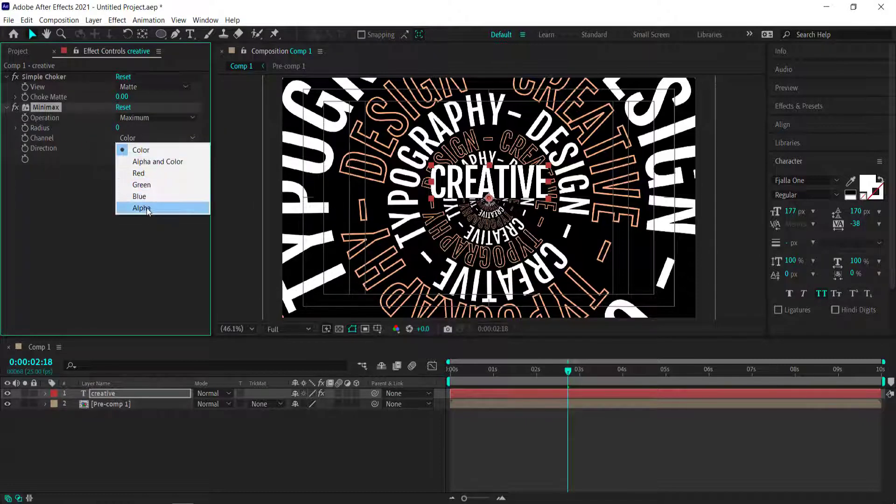
{"action": "left_click", "coordinate": [141, 207]}
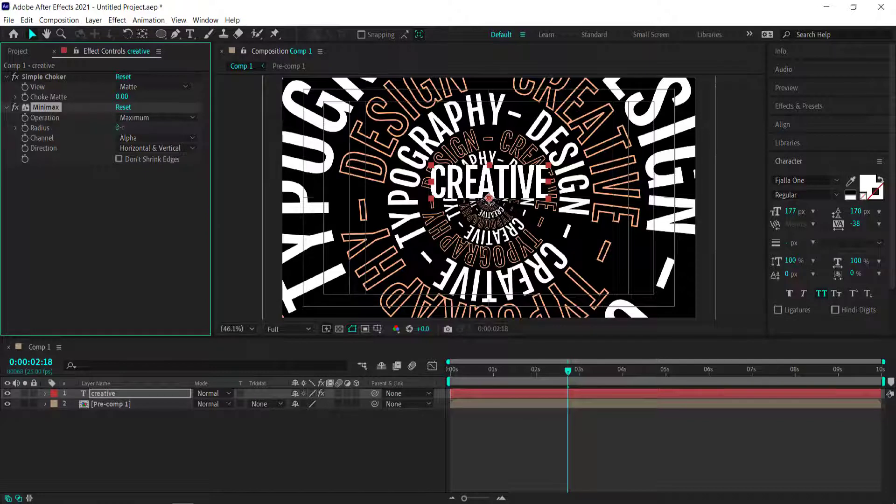
{"action": "left_click_drag", "start_coordinate": [120, 127], "coordinate": [124, 128]}
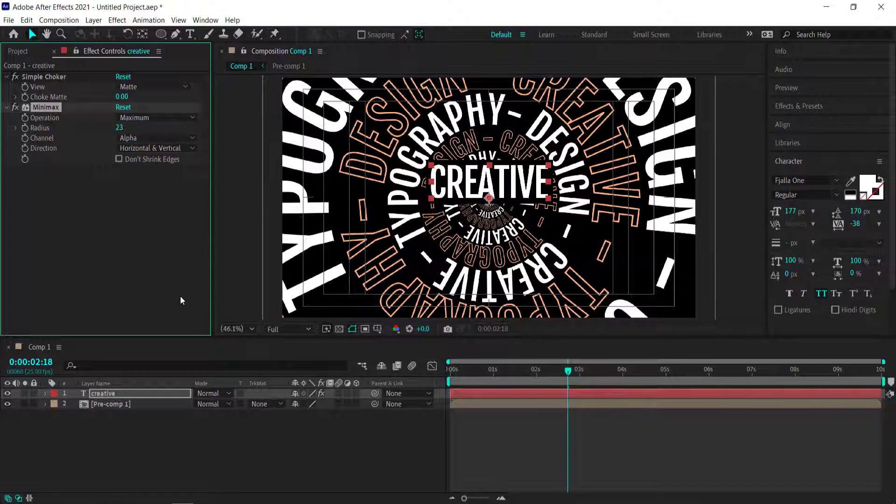
Step: Apply a Tint effect to the creative text layer and map white to the colour FFB085
{"action": "key", "text": "ctrl+space"}
{"action": "type", "text": "tiny"}
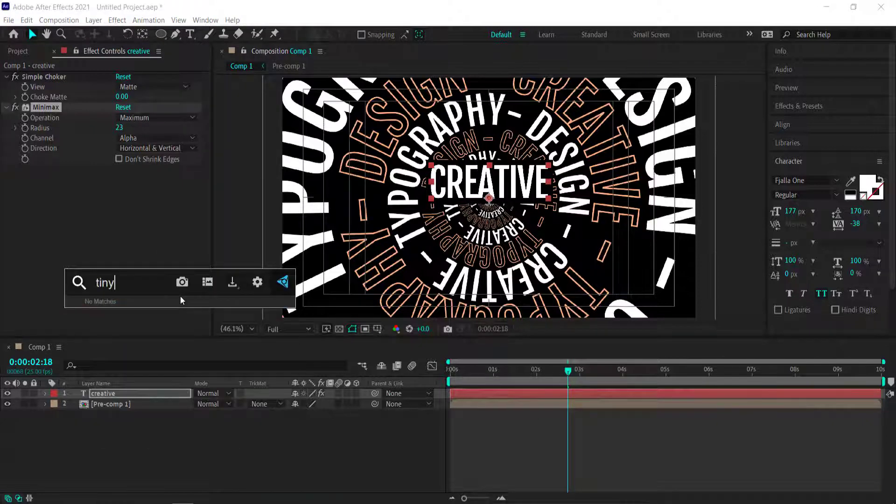
{"action": "key", "text": "BackSpace"}
{"action": "left_click", "coordinate": [119, 318]}
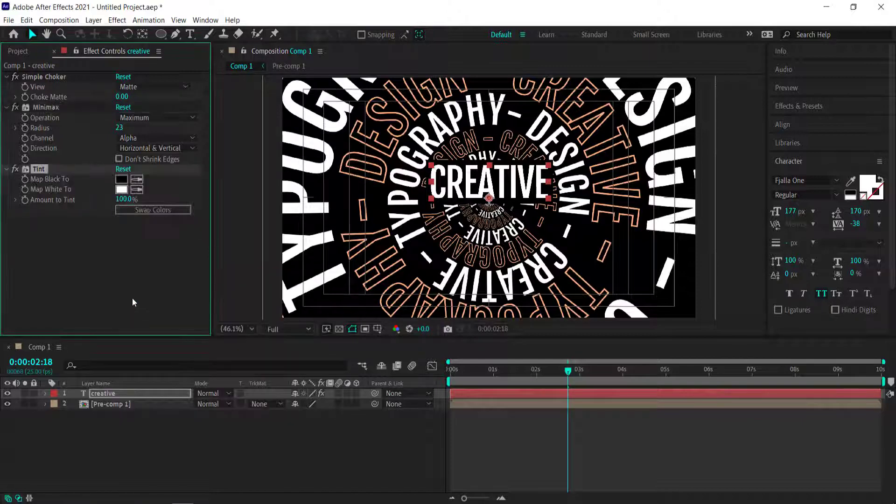
{"action": "left_click", "coordinate": [125, 190]}
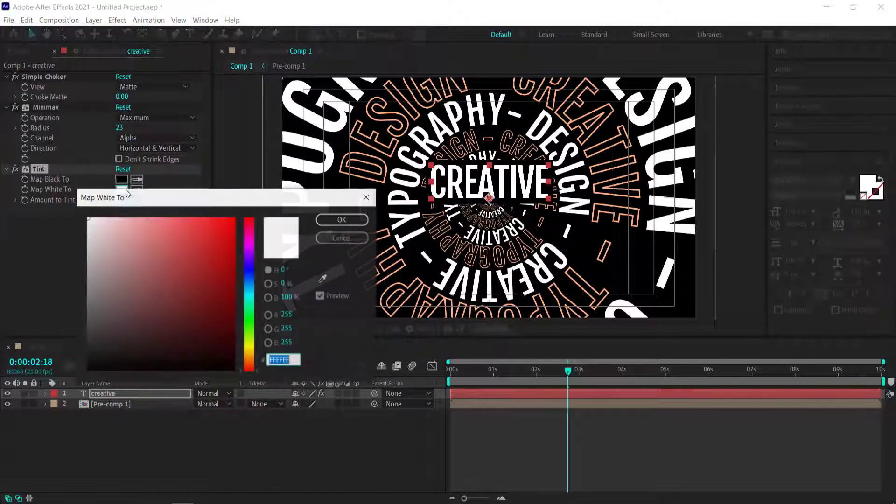
{"action": "type", "text": "FFB085"}
{"action": "left_click", "coordinate": [338, 222]}
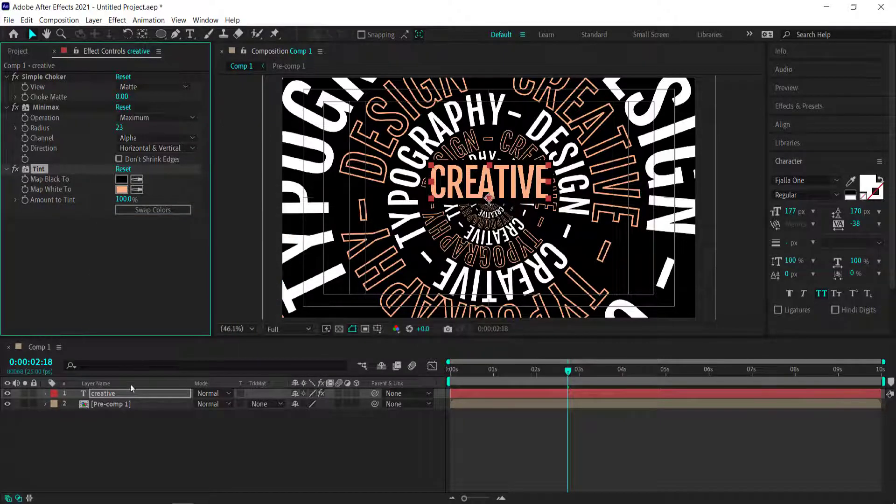
Step: Increase the font size of the creative text layer to 256 px
{"action": "key", "text": "t"}
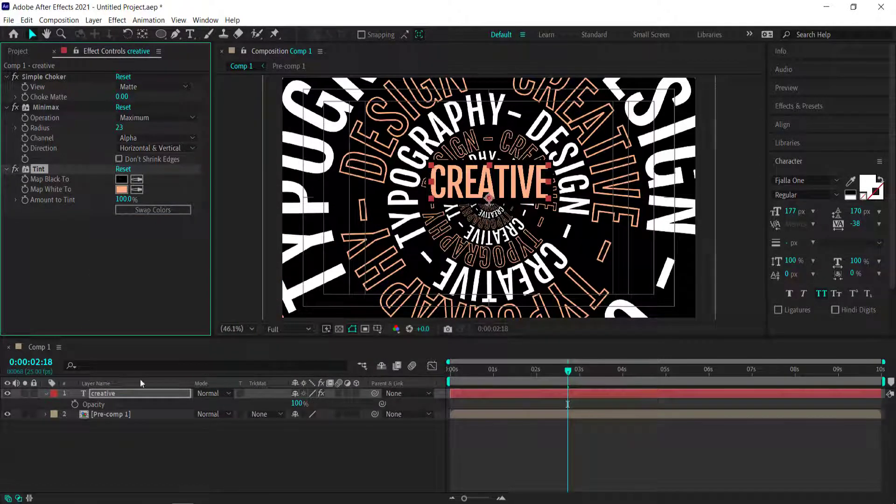
{"action": "double_click", "coordinate": [485, 182]}
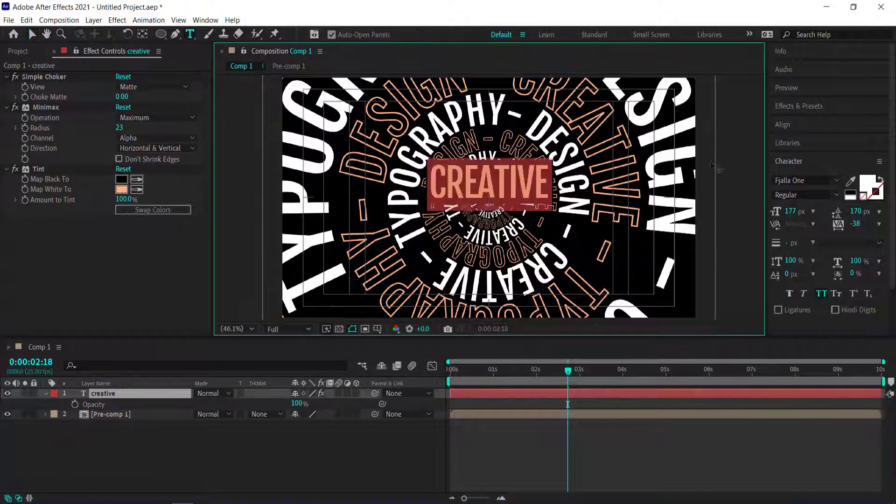
{"action": "left_click_drag", "start_coordinate": [790, 211], "coordinate": [835, 211]}
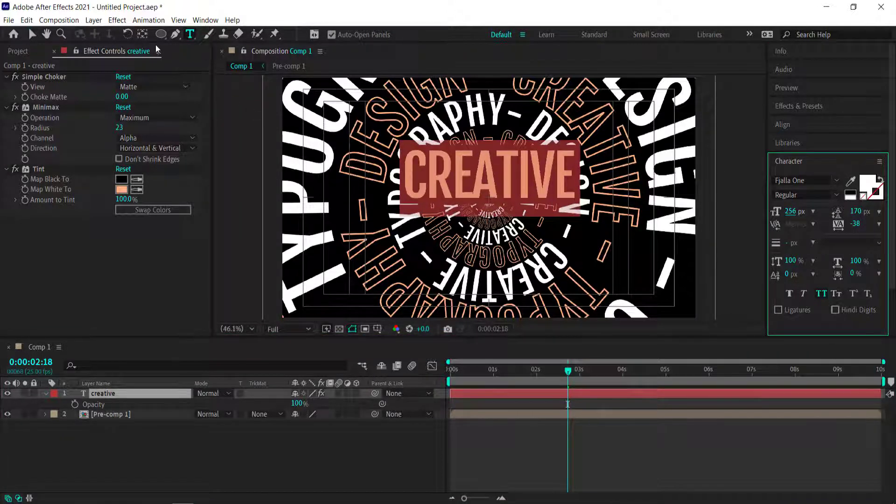
{"action": "left_click", "coordinate": [32, 34]}
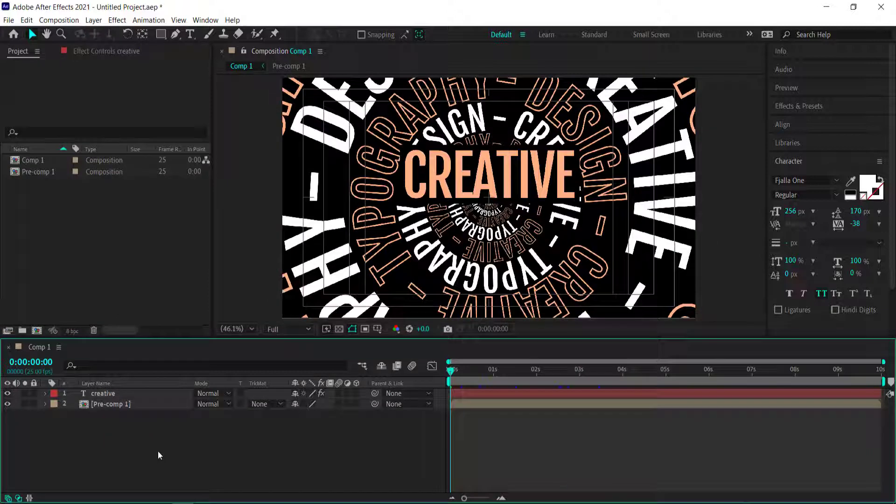
Step: Pre-compose the creative text layer into a new composition named TEXT, moving all attributes into it
{"action": "right_click", "coordinate": [116, 393]}
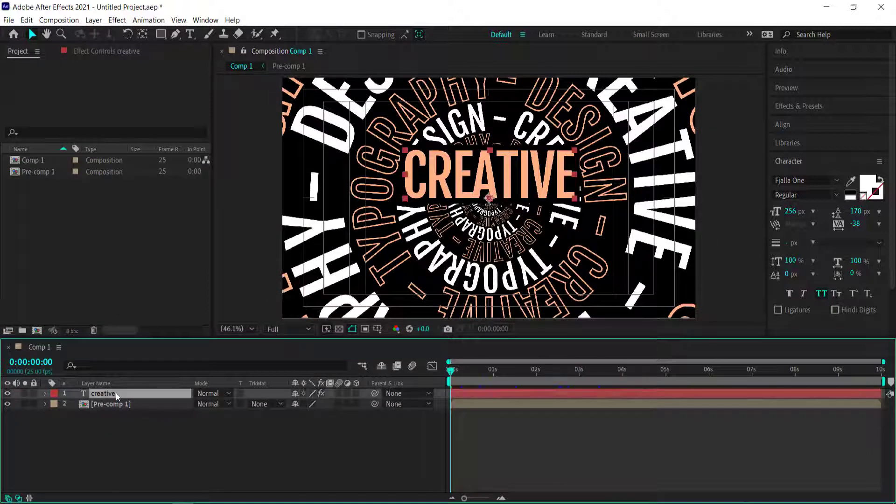
{"action": "left_click", "coordinate": [172, 332]}
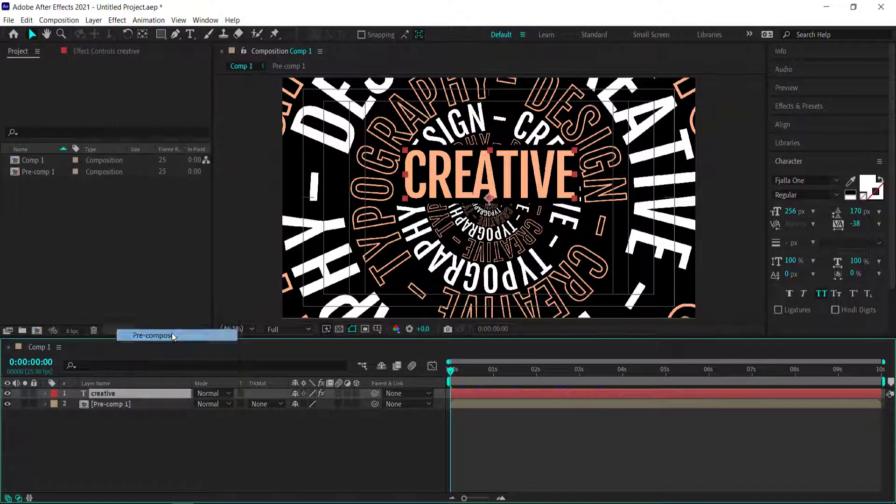
{"action": "type", "text": "TEXT"}
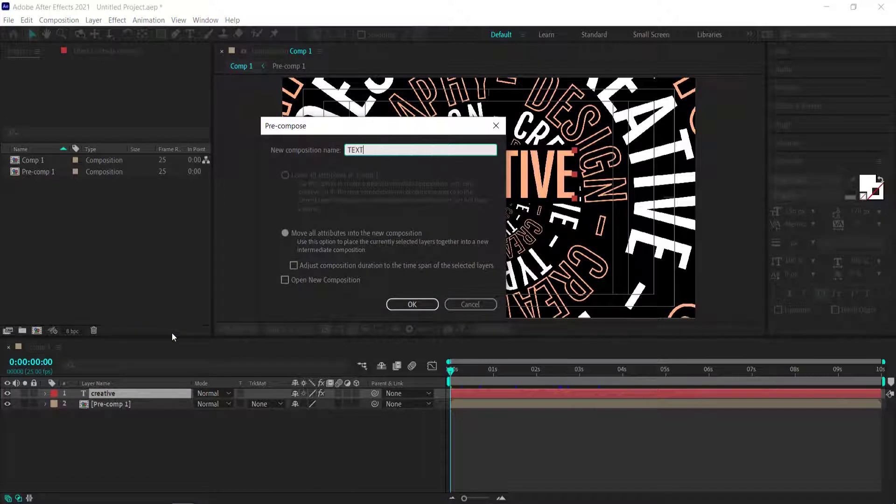
{"action": "key", "text": "Return"}
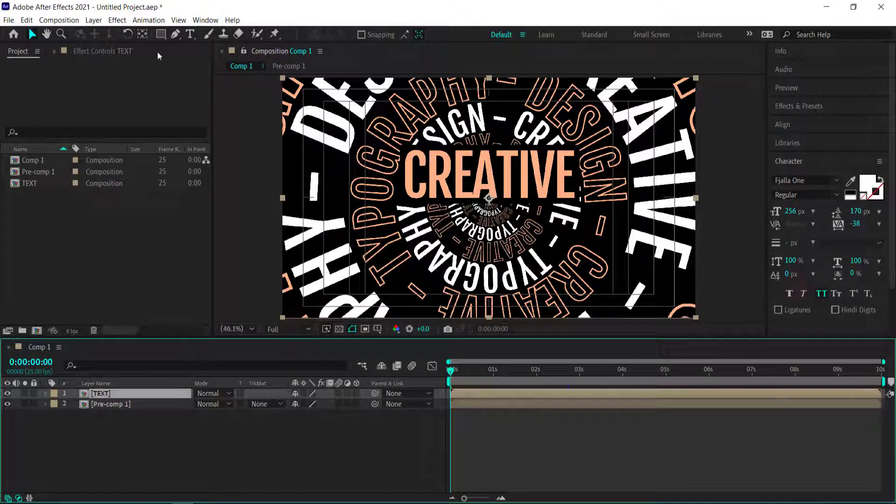
Step: Mask the TEXT layer with a narrow upright rectangle just beyond the title's final E and keyframe the Mask Path at 0:00:00:00
{"action": "left_click", "coordinate": [162, 38]}
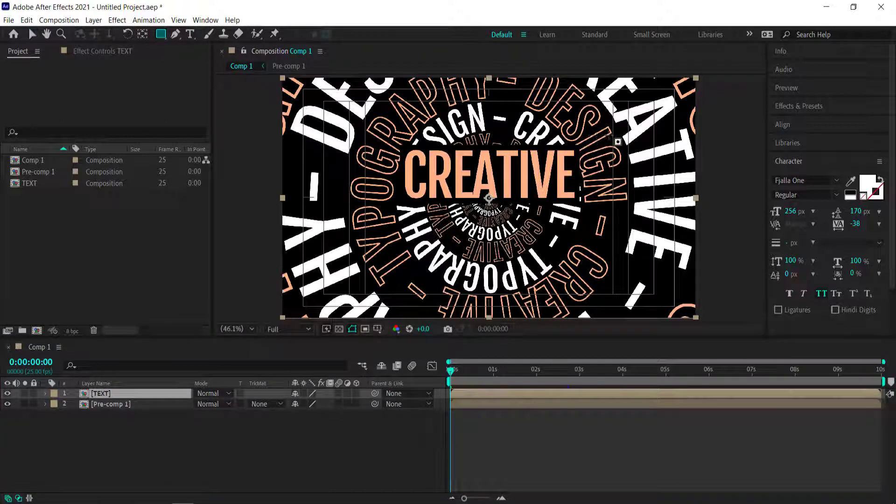
{"action": "mouse_move", "coordinate": [609, 135]}
{"action": "left_mouse_down"}
{"action": "mouse_move", "coordinate": [595, 152]}
{"action": "mouse_move", "coordinate": [580, 213]}
{"action": "mouse_move", "coordinate": [544, 213]}
{"action": "mouse_move", "coordinate": [585, 213]}
{"action": "left_mouse_up"}
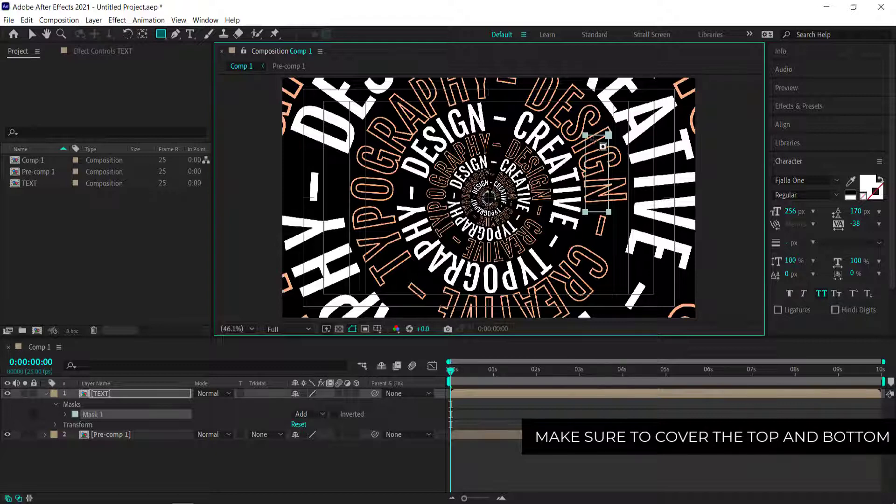
{"action": "left_click", "coordinate": [66, 415]}
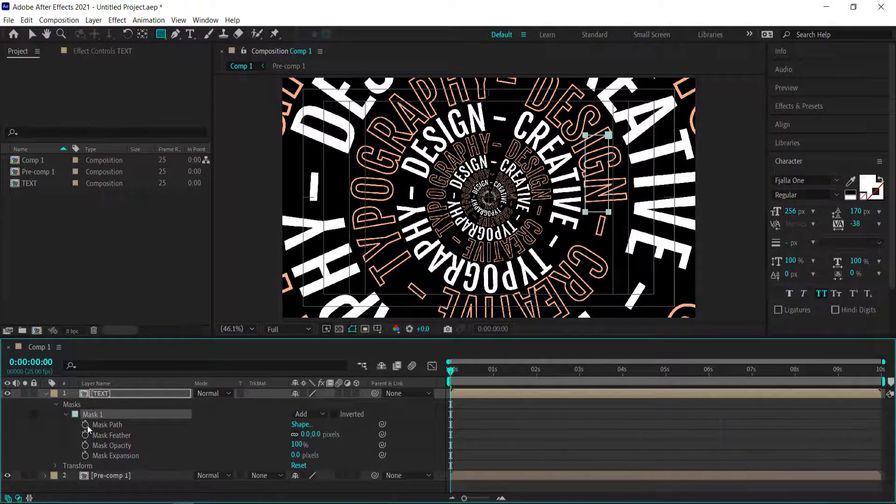
{"action": "left_click", "coordinate": [85, 425]}
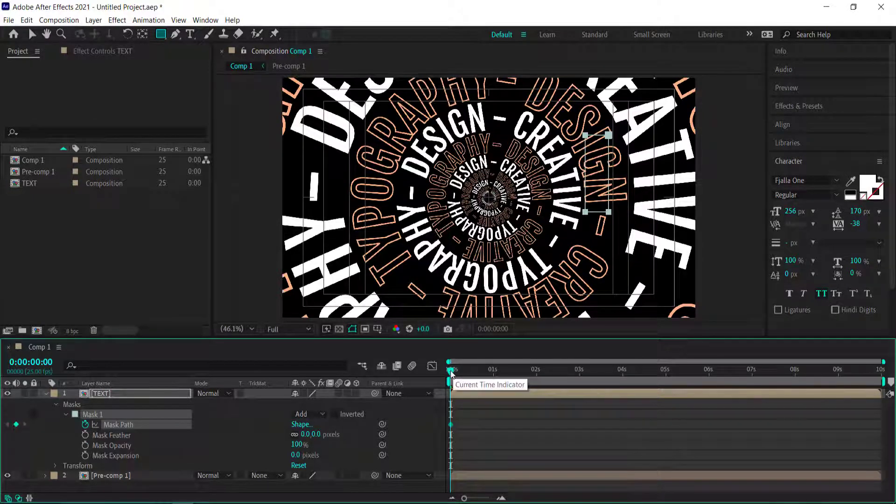
Step: At 0:00:00:24, stretch the mask's inner edge across the whole word CREATIVE to keyframe the full reveal
{"action": "key", "text": "Page_Down"}
{"action": "left_click_drag", "start_coordinate": [483, 373], "coordinate": [494, 372]}
{"action": "key", "text": "Page_Up"}
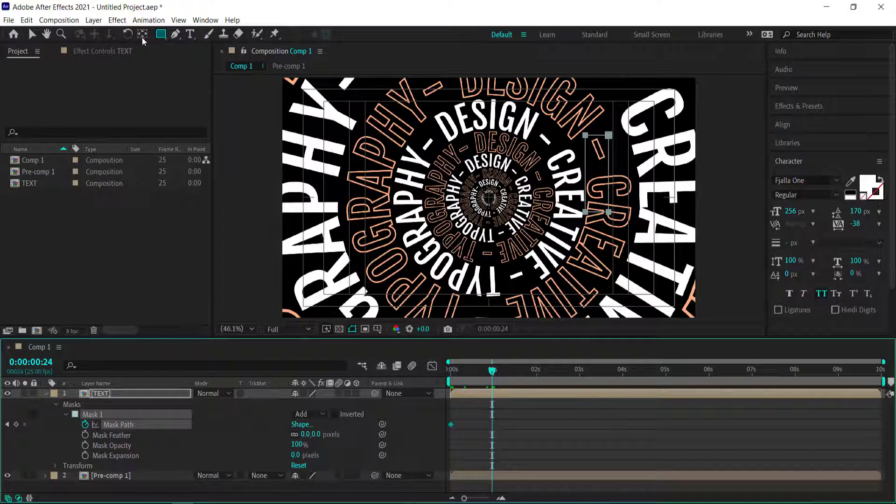
{"action": "left_click", "coordinate": [30, 35]}
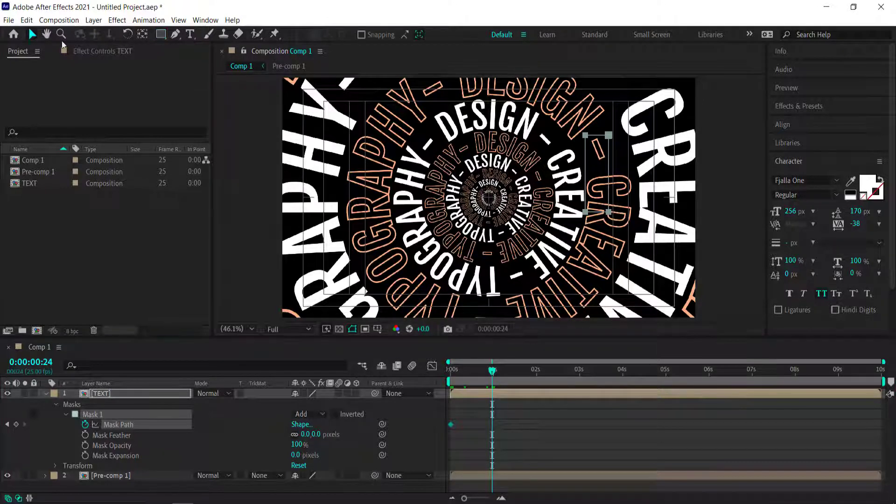
{"action": "left_click", "coordinate": [600, 126]}
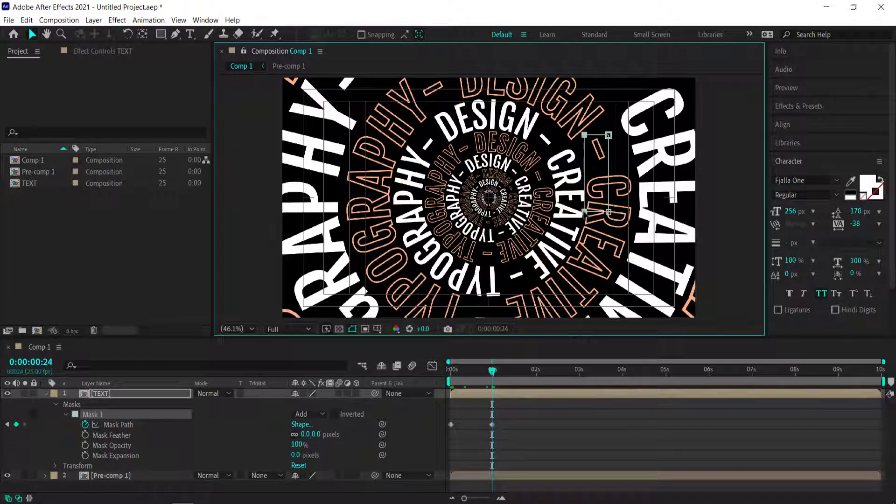
{"action": "left_click_drag", "start_coordinate": [585, 174], "coordinate": [480, 174]}
{"action": "left_click_drag", "start_coordinate": [482, 217], "coordinate": [373, 223]}
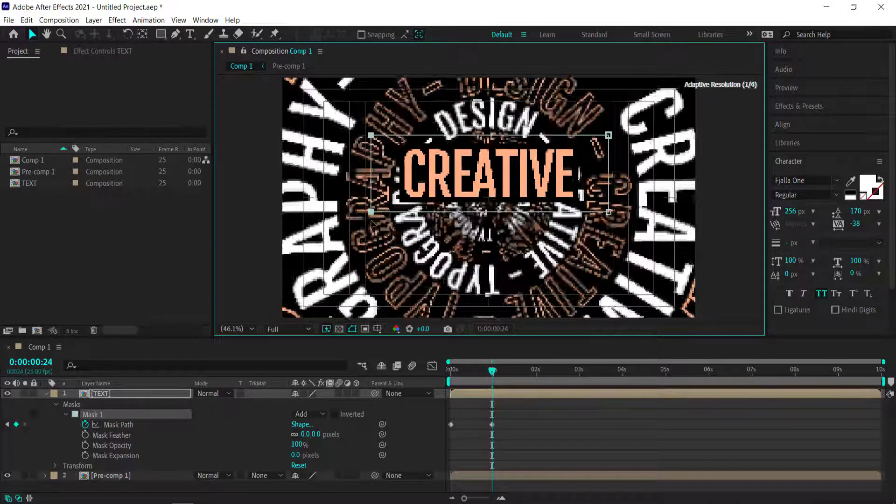
Step: Apply Easy Ease to both Mask Path keyframes of the TEXT layer
{"action": "left_click_drag", "start_coordinate": [511, 423], "coordinate": [444, 447]}
{"action": "right_click", "coordinate": [451, 425]}
{"action": "mouse_move", "coordinate": [494, 418]}
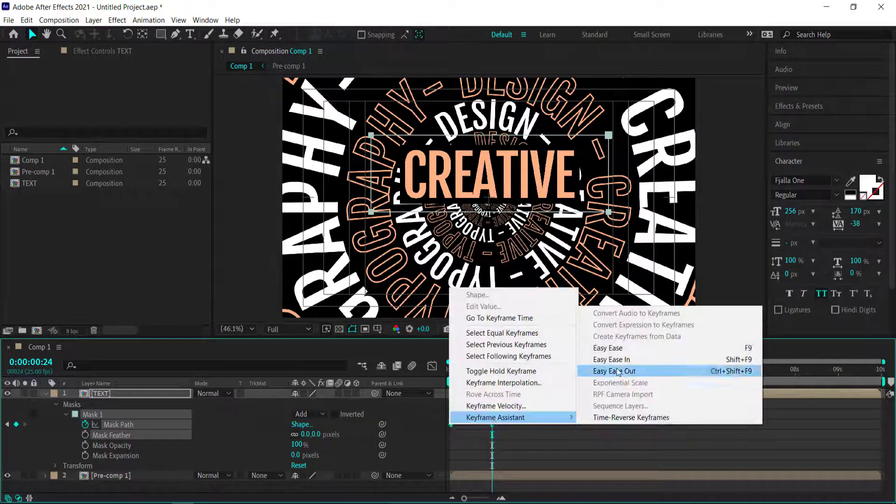
{"action": "left_click", "coordinate": [609, 348]}
Step: Reshape the Mask Path speed graph into a sharp peak midway between the two keyframes
{"action": "left_click", "coordinate": [431, 365]}
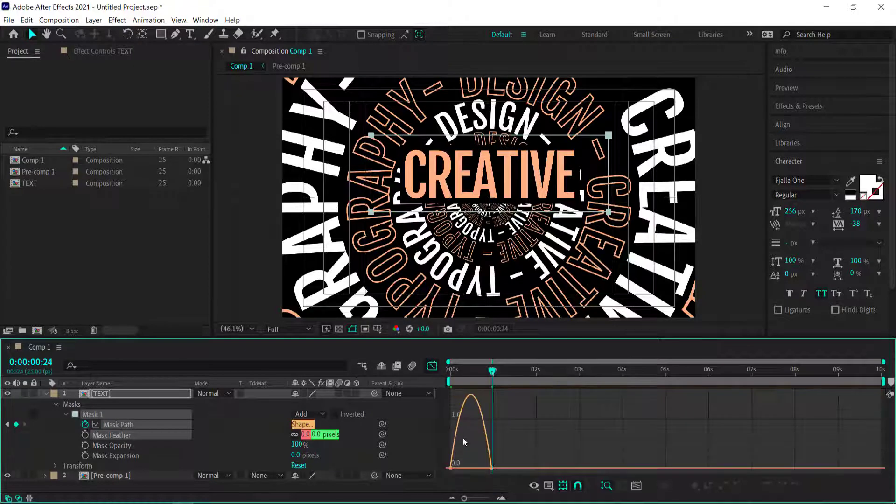
{"action": "left_click_drag", "start_coordinate": [458, 469], "coordinate": [473, 469]}
{"action": "left_click", "coordinate": [492, 469]}
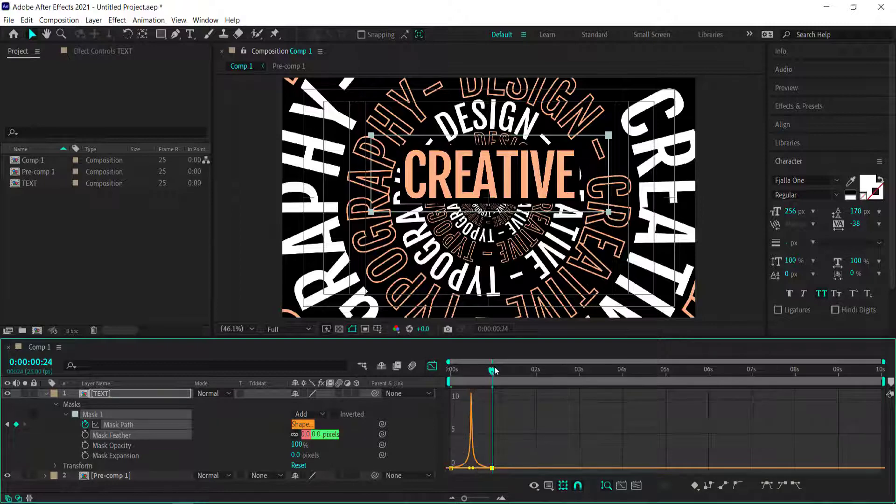
{"action": "left_click_drag", "start_coordinate": [492, 371], "coordinate": [475, 382]}
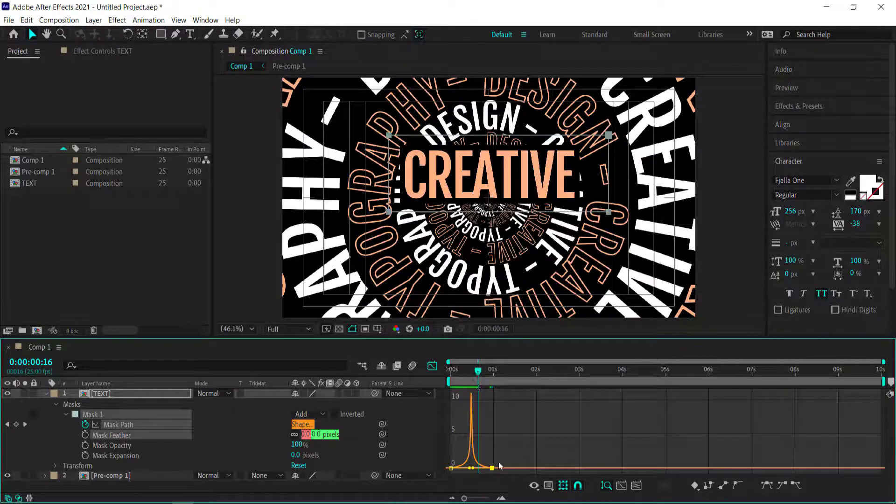
{"action": "left_click", "coordinate": [536, 487]}
{"action": "left_click", "coordinate": [548, 486]}
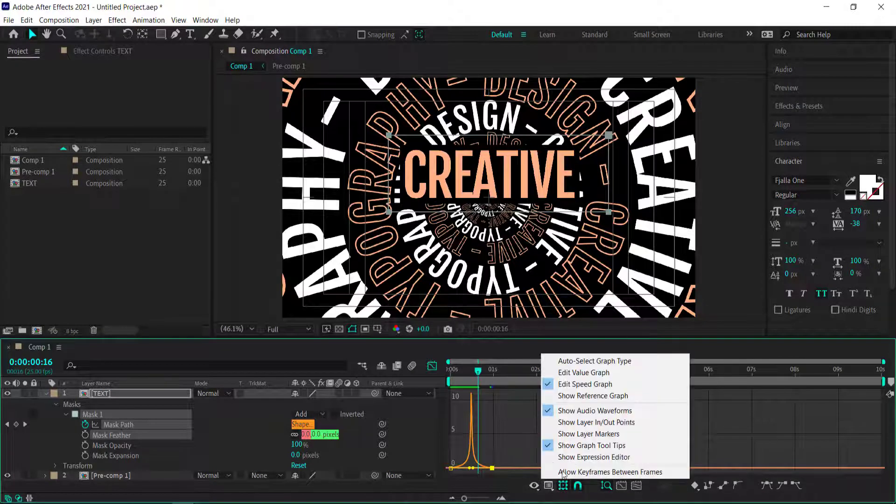
{"action": "left_click", "coordinate": [427, 365]}
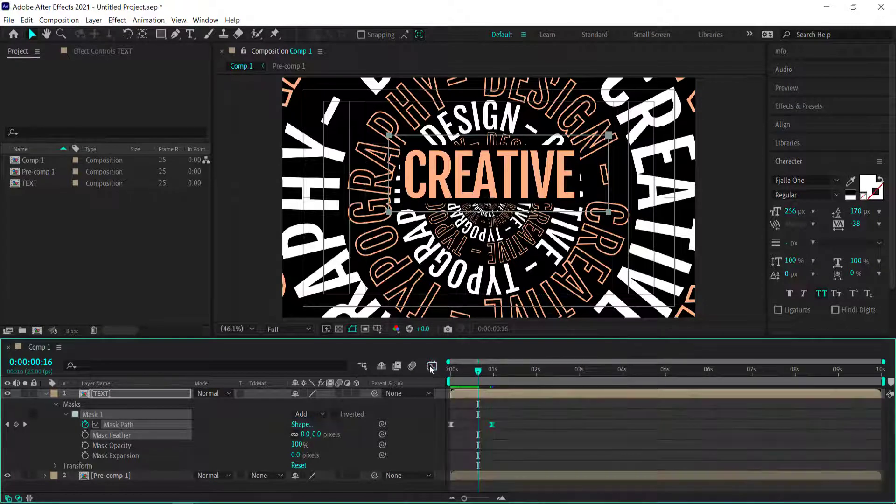
Step: Preview the title's mask reveal from the start of the composition and collapse the TEXT layer's properties
{"action": "left_click_drag", "start_coordinate": [510, 417], "coordinate": [446, 429]}
{"action": "left_click_drag", "start_coordinate": [478, 376], "coordinate": [436, 371]}
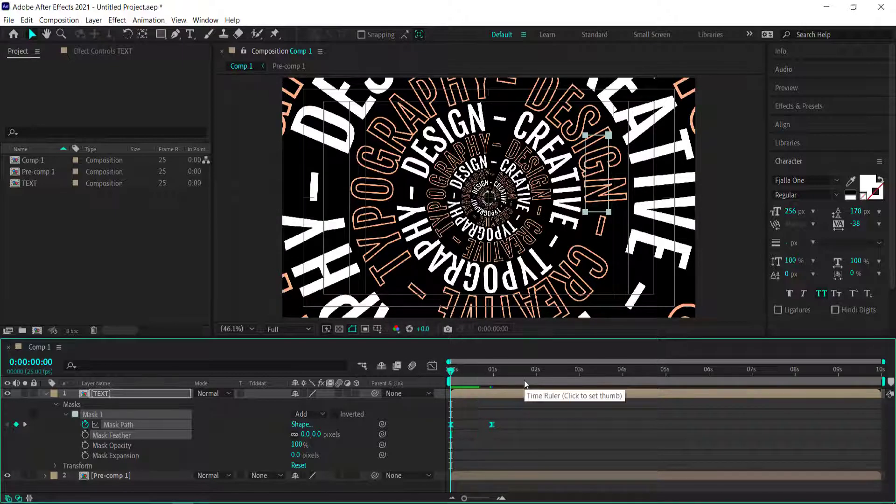
{"action": "key", "text": "space"}
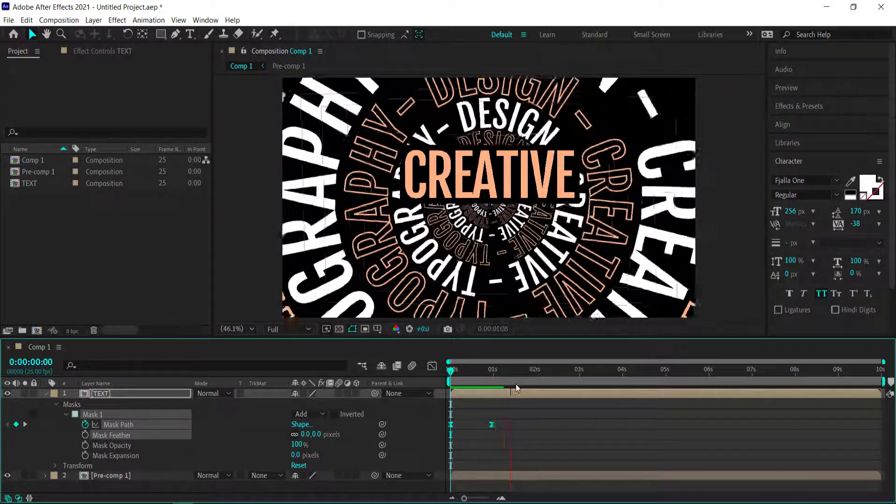
{"action": "left_click_drag", "start_coordinate": [447, 374], "coordinate": [419, 374]}
{"action": "left_click", "coordinate": [45, 393]}
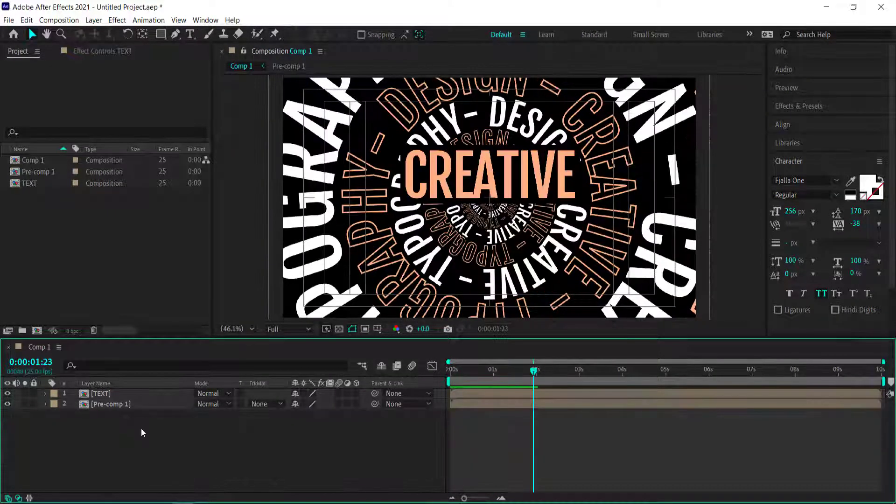
Step: Scale the TEXT layer to 138% and centre it in the composition
{"action": "left_click", "coordinate": [121, 394]}
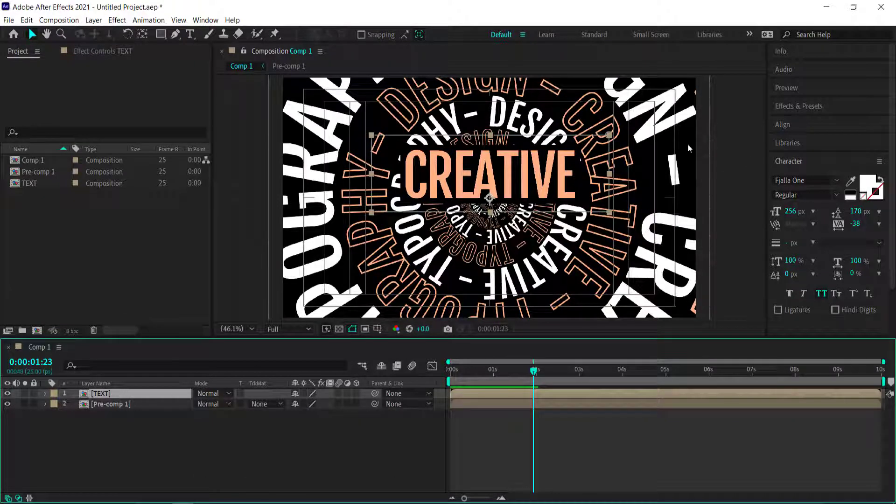
{"action": "left_click", "coordinate": [850, 123]}
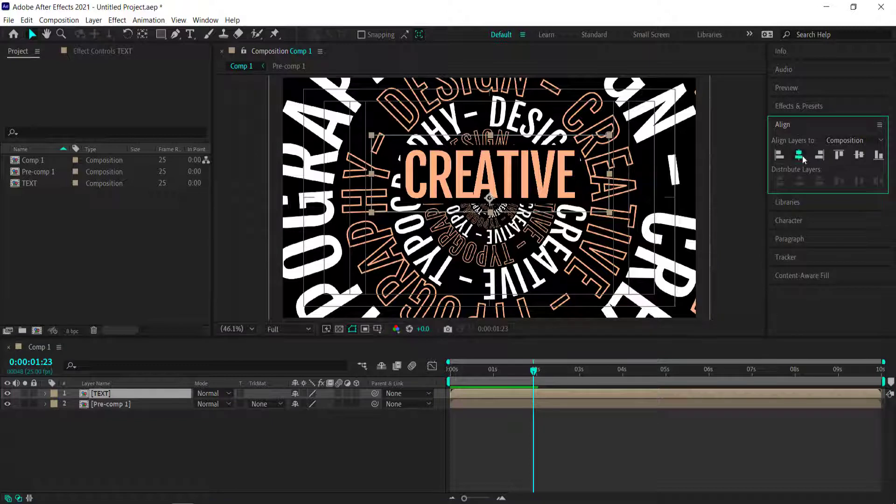
{"action": "left_click", "coordinate": [858, 155]}
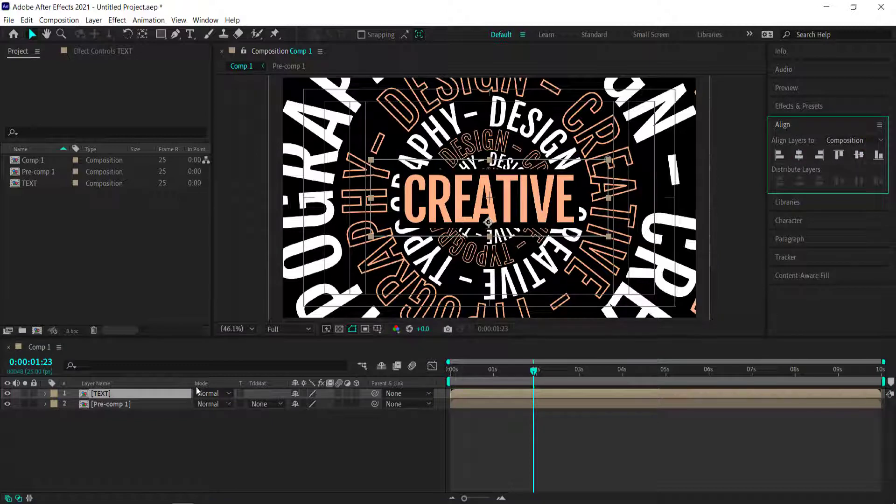
{"action": "key", "text": "s"}
{"action": "left_click_drag", "start_coordinate": [308, 403], "coordinate": [332, 403]}
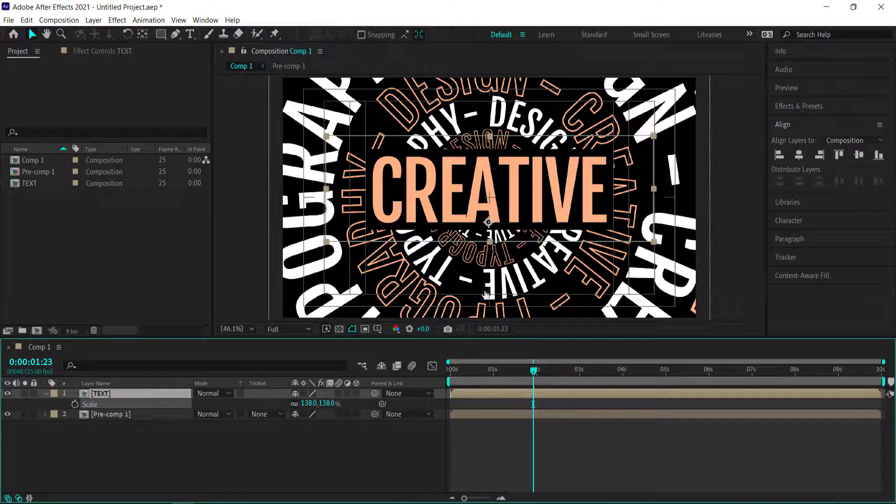
{"action": "left_click", "coordinate": [859, 155]}
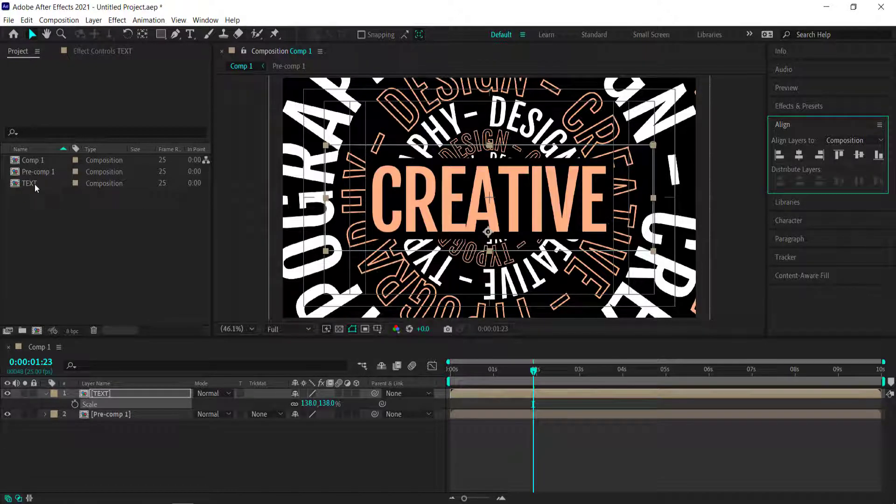
{"action": "left_click_drag", "start_coordinate": [535, 374], "coordinate": [437, 370]}
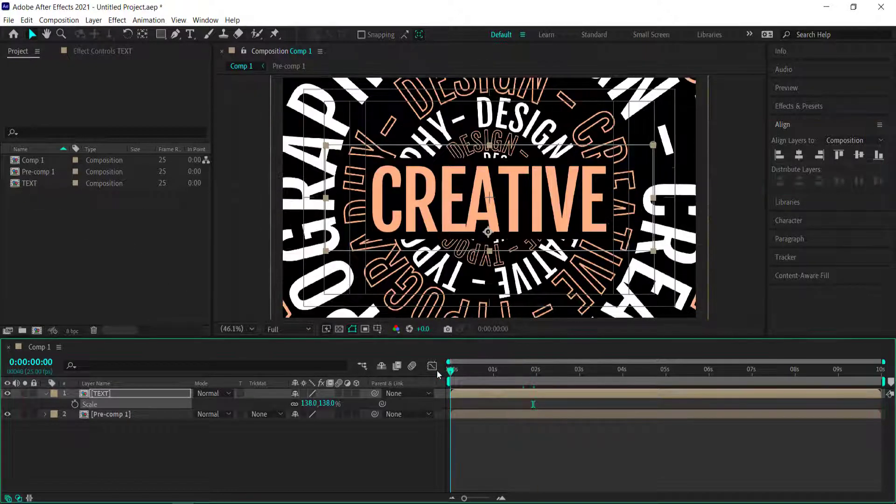
{"action": "key", "text": "space"}
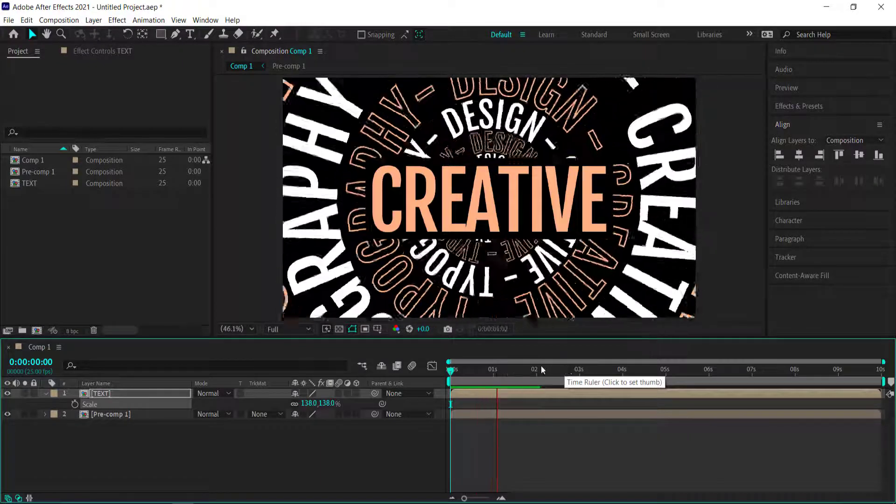
Step: Add an adjustment layer above the other layers and apply a Noise effect with an amount of 7%
{"action": "right_click", "coordinate": [187, 445]}
{"action": "mouse_move", "coordinate": [242, 325]}
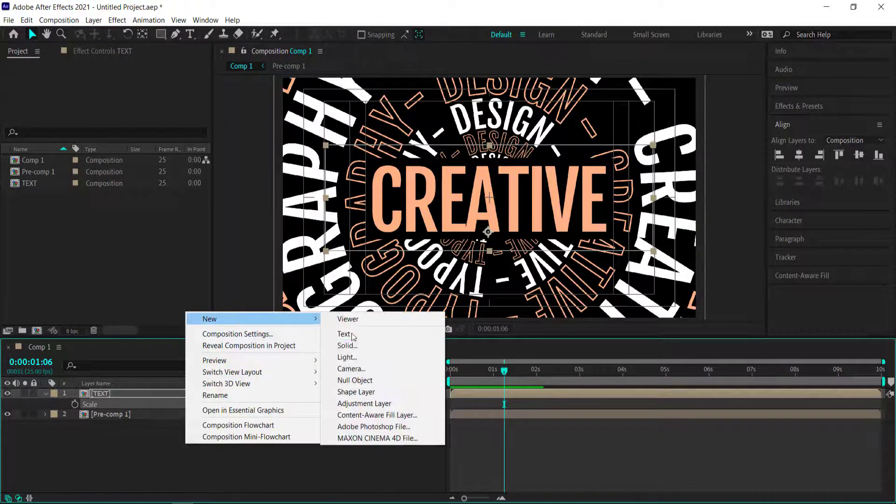
{"action": "left_click", "coordinate": [378, 402]}
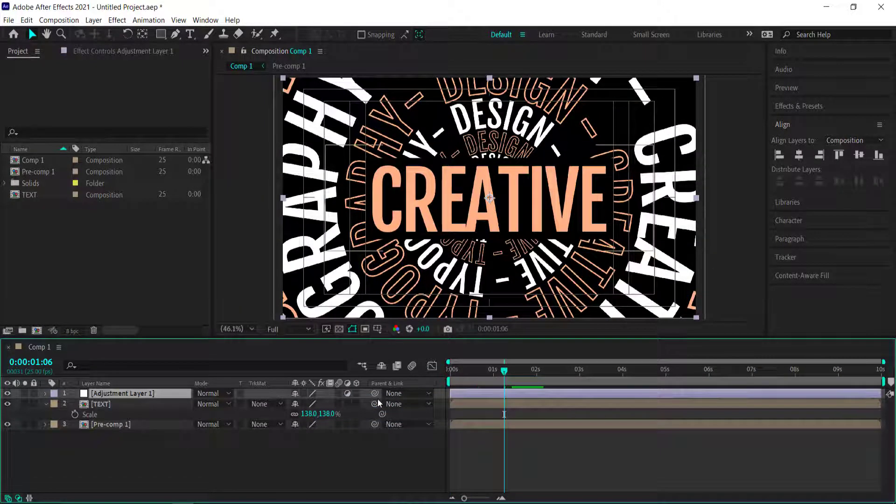
{"action": "key", "text": "ctrl+space"}
{"action": "type", "text": "noise"}
{"action": "key", "text": "Return"}
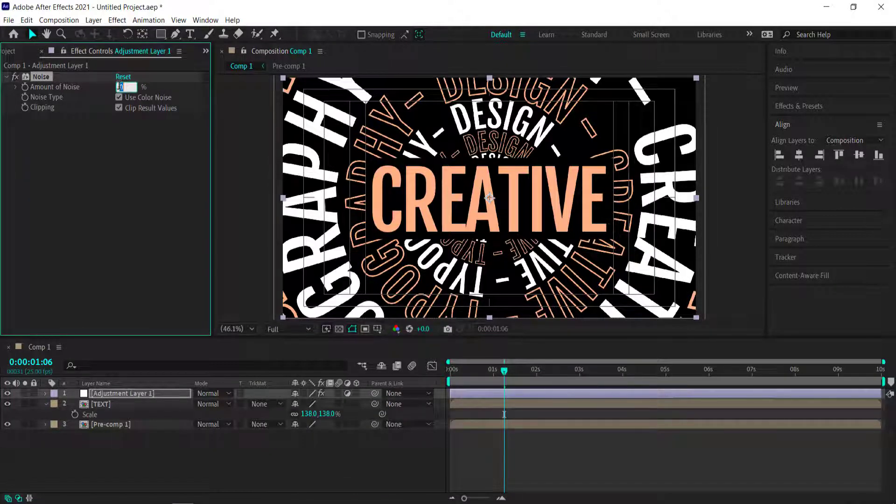
{"action": "left_click", "coordinate": [129, 190]}
{"action": "left_click_drag", "start_coordinate": [512, 376], "coordinate": [421, 369]}
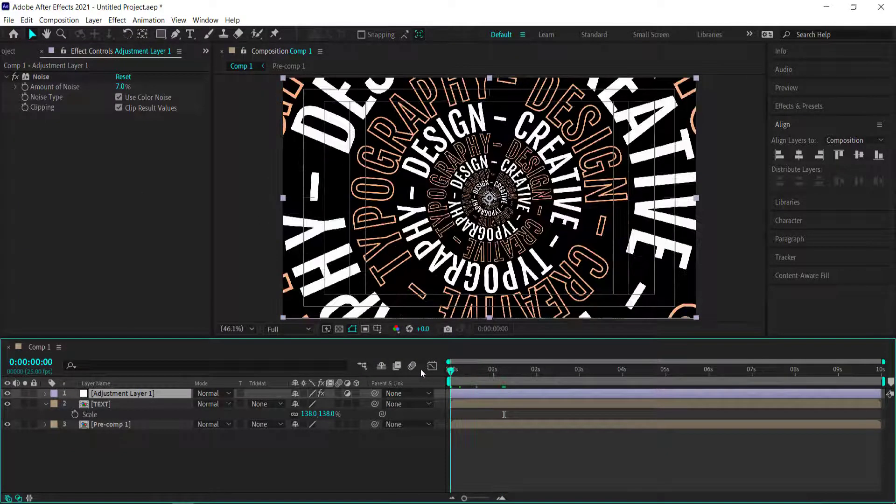